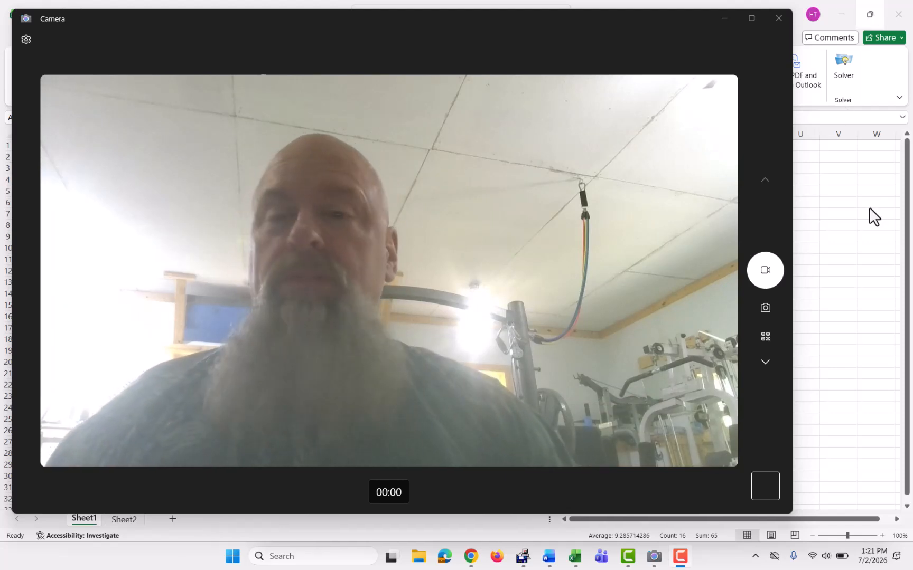
# - Switch to the Excel workbook and select the class and frequency table A1:B8 on Sheet1
pyautogui.click(835, 406)
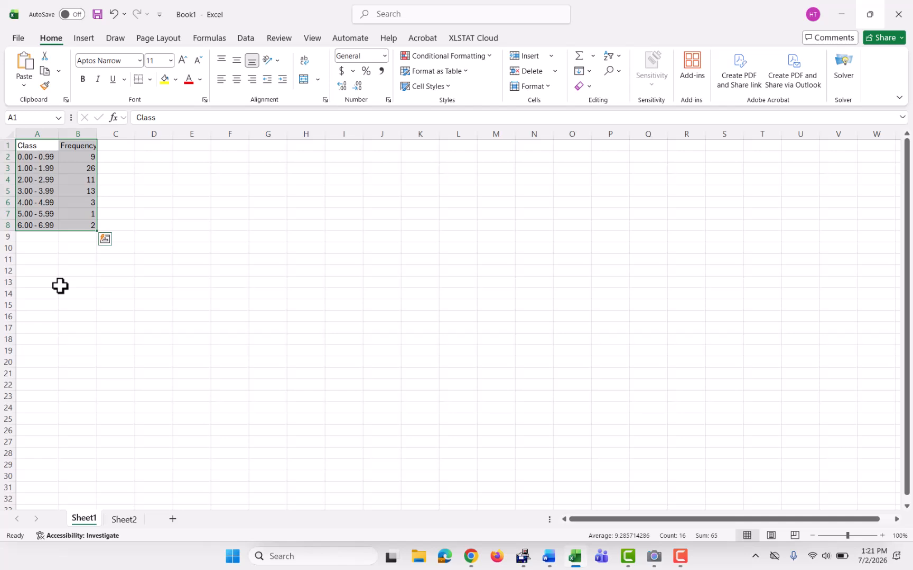
pyautogui.moveTo(28, 147); pyautogui.dragTo(68, 226)
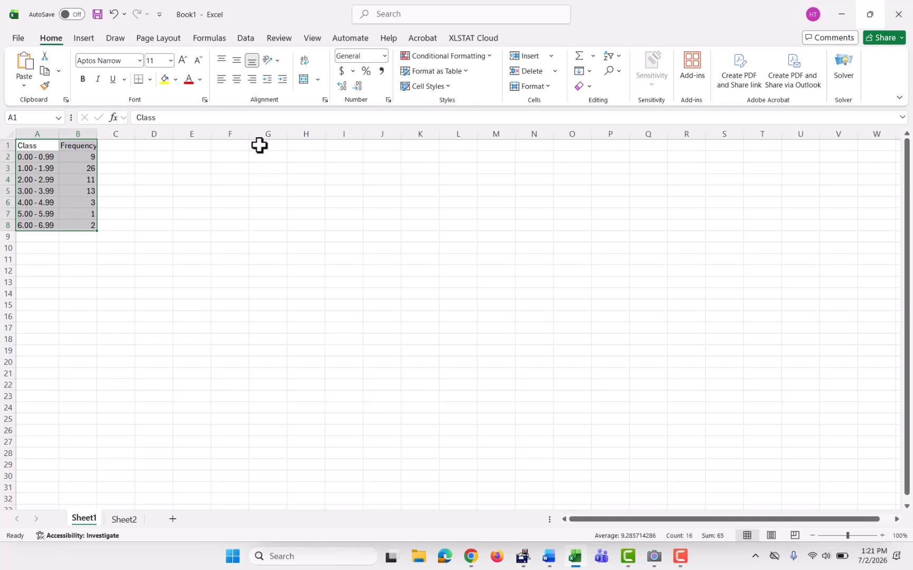
pyautogui.press('F9')
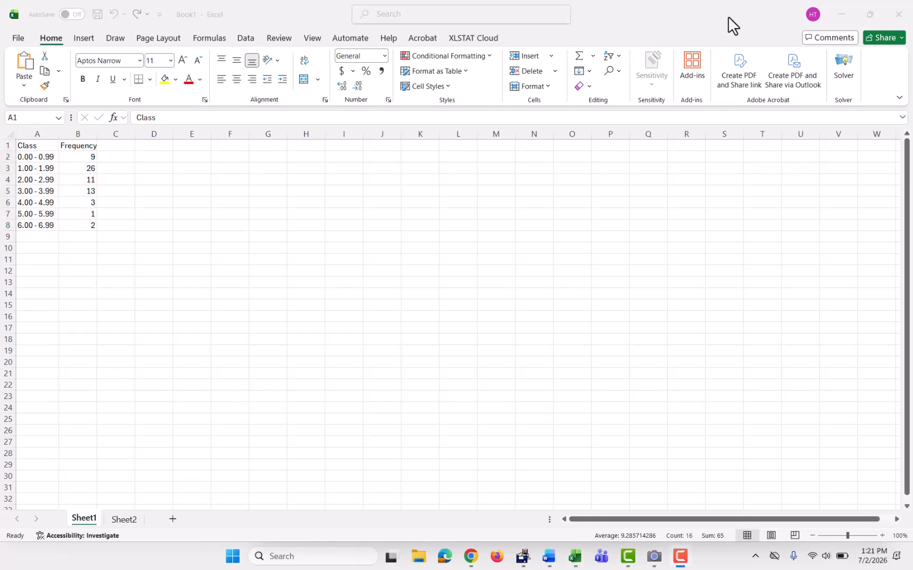
# - Try to chart the selected class and frequency table with the Histogram chart type, and delete the resulting chart
pyautogui.click(84, 40)
pyautogui.click(84, 40)
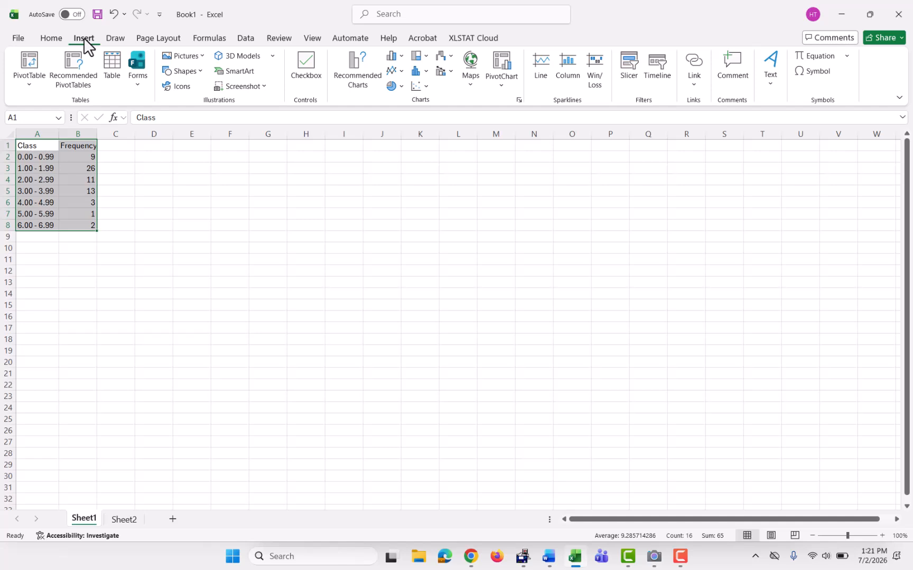
pyautogui.click(426, 72)
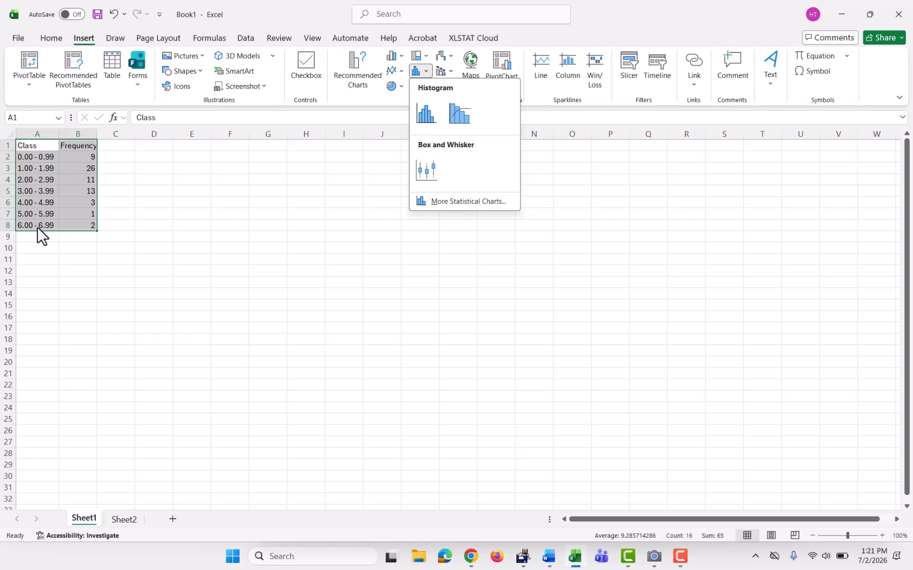
pyautogui.click(429, 122)
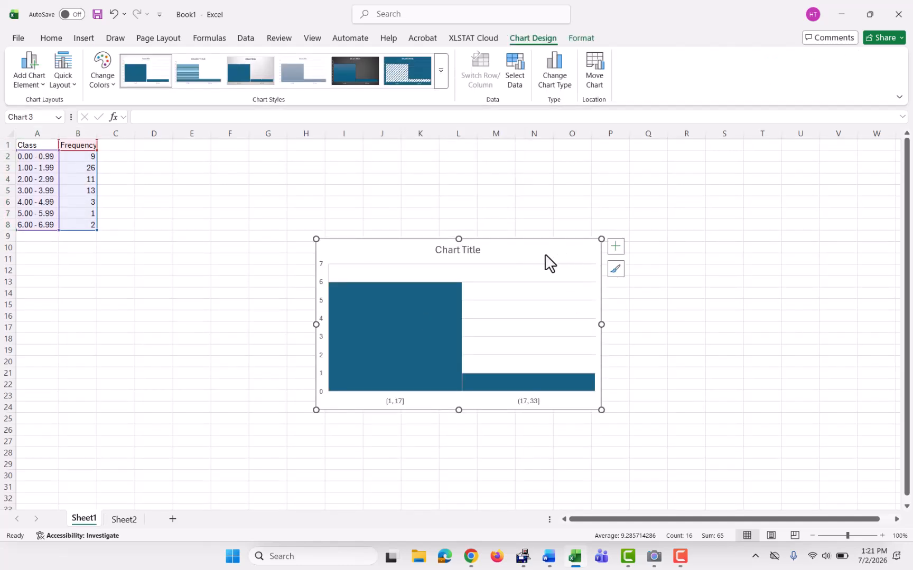
pyautogui.moveTo(546, 254); pyautogui.dragTo(540, 232)
pyautogui.moveTo(453, 295)
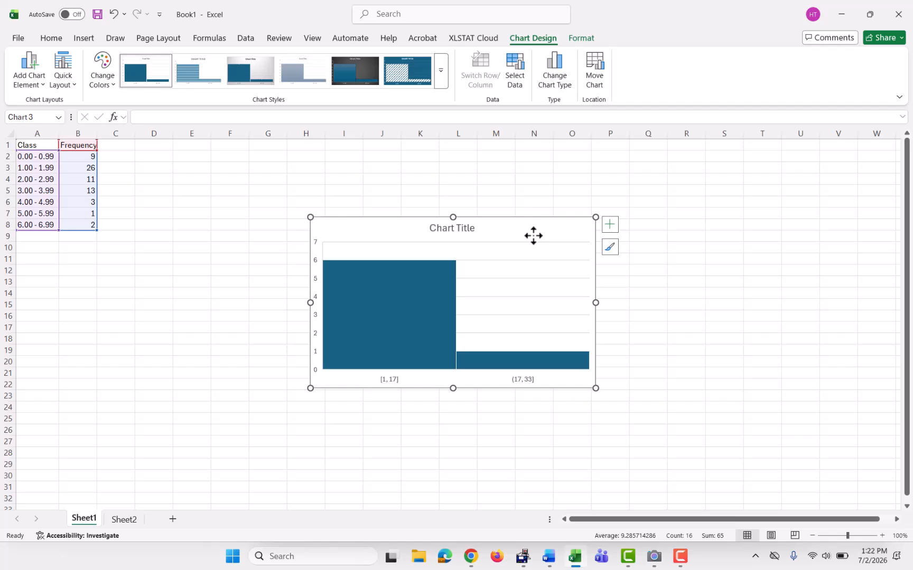
pyautogui.press('Delete')
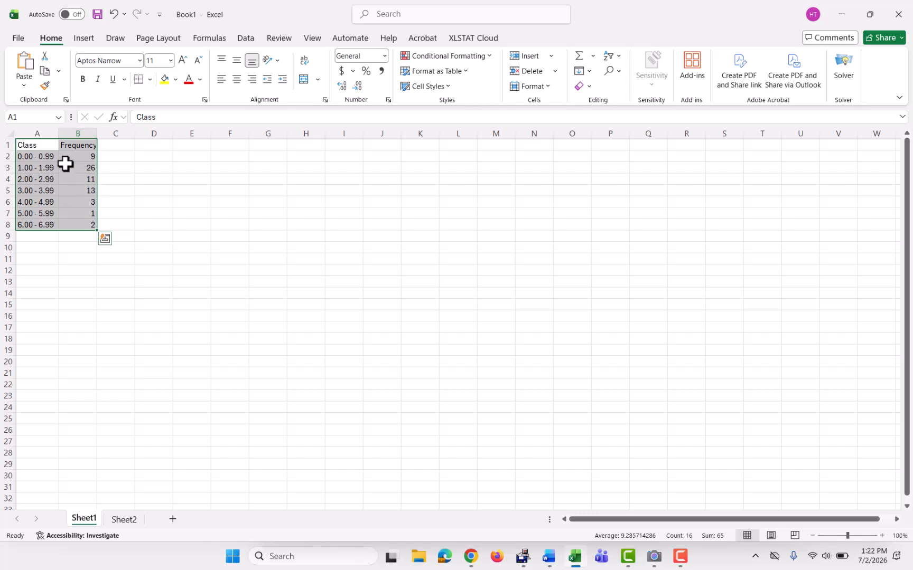
# - Insert a 2-D clustered column chart from the class and frequency table A1:B8
pyautogui.click(84, 38)
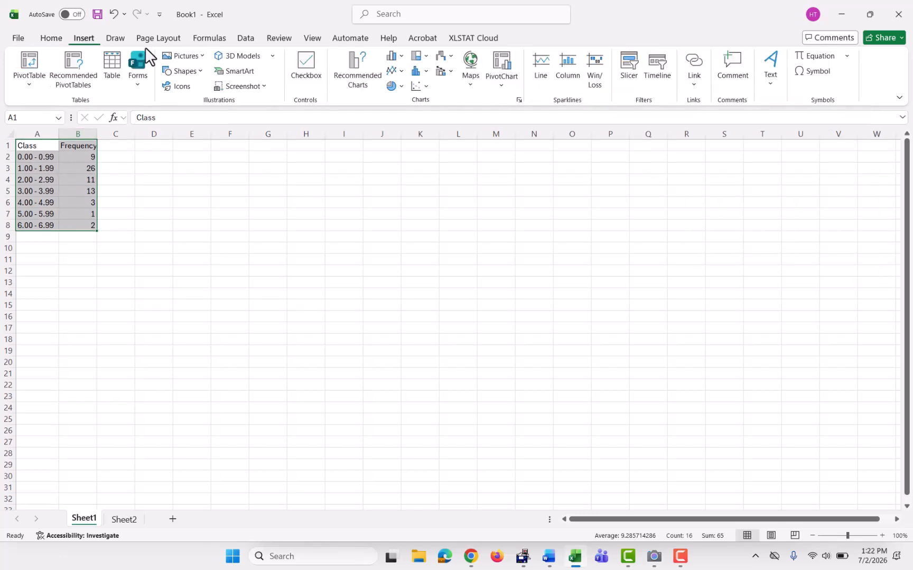
pyautogui.click(395, 60)
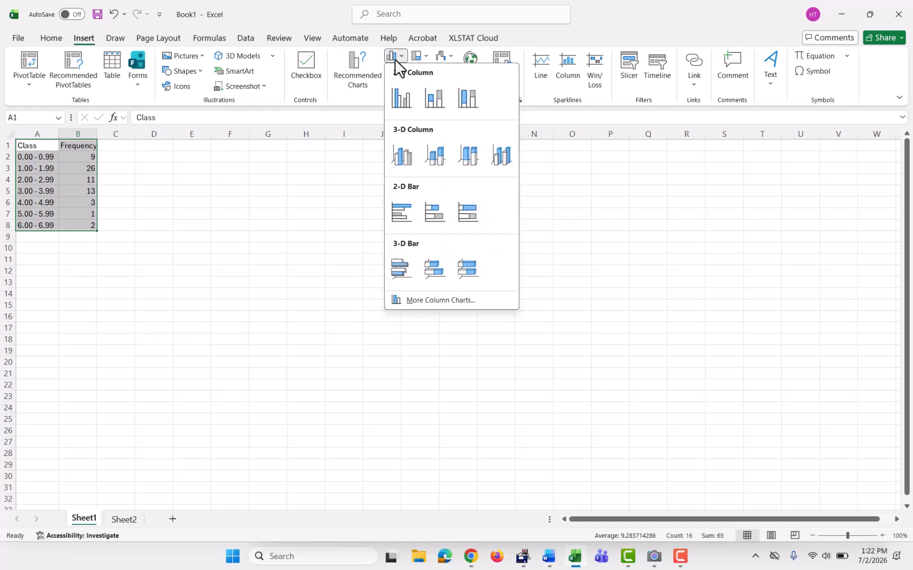
pyautogui.click(396, 97)
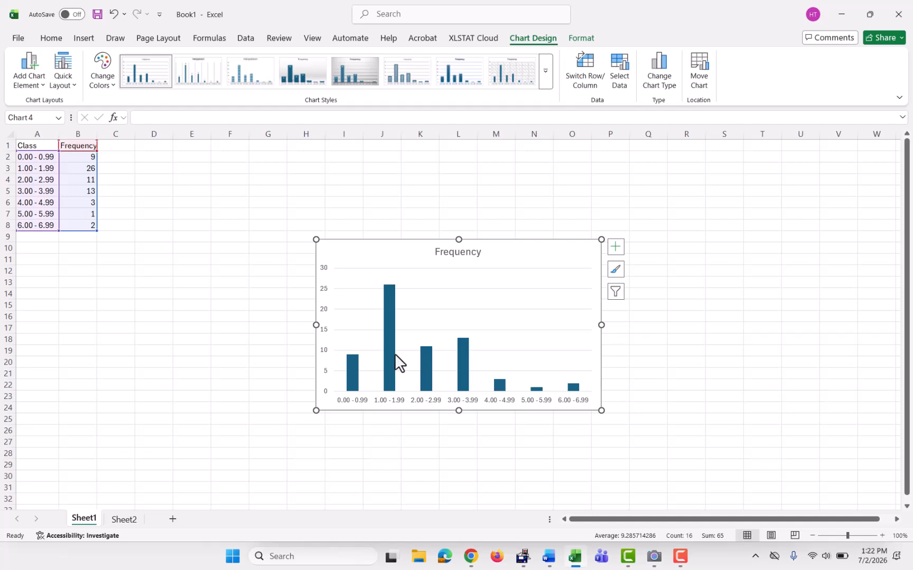
# - Set the column series' gap width to 0% and close the series formatting options
pyautogui.rightClick(430, 361)
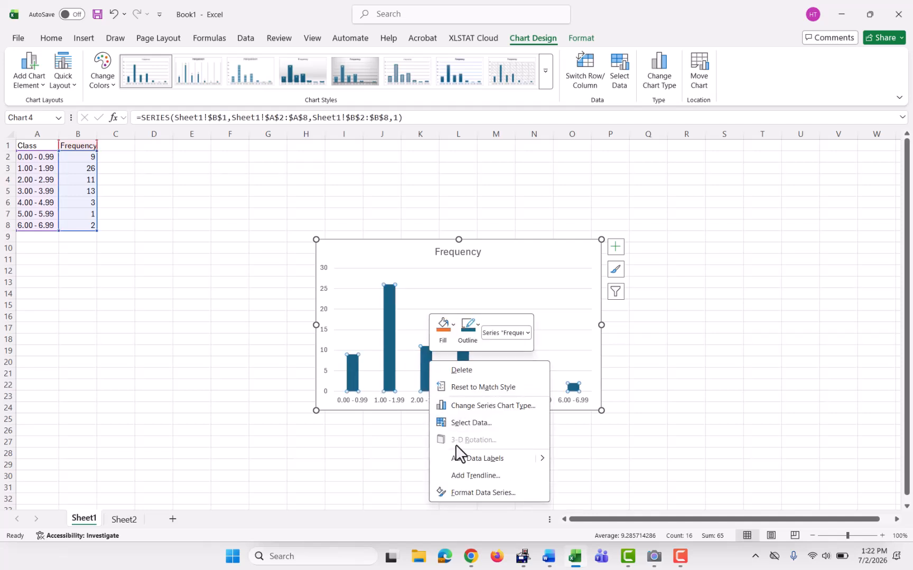
pyautogui.click(466, 495)
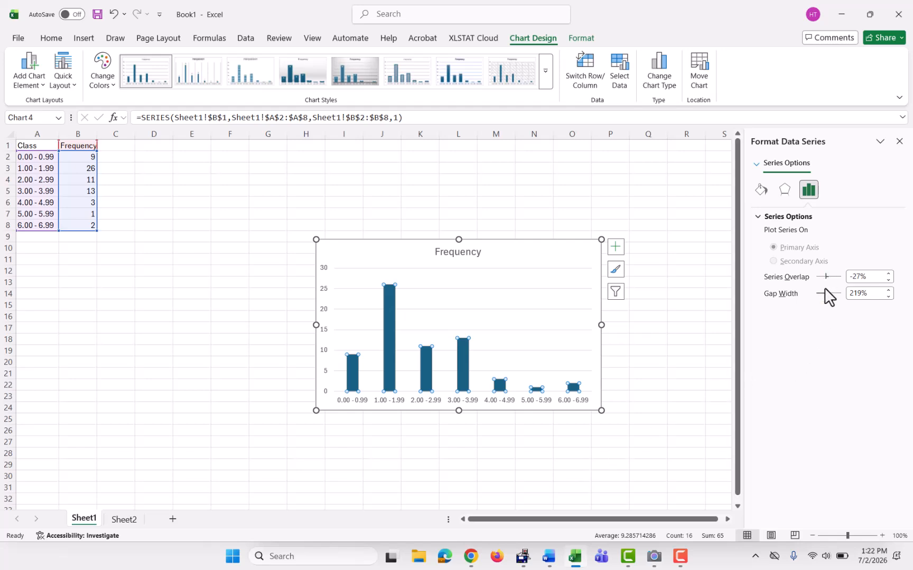
pyautogui.moveTo(827, 295); pyautogui.dragTo(786, 297)
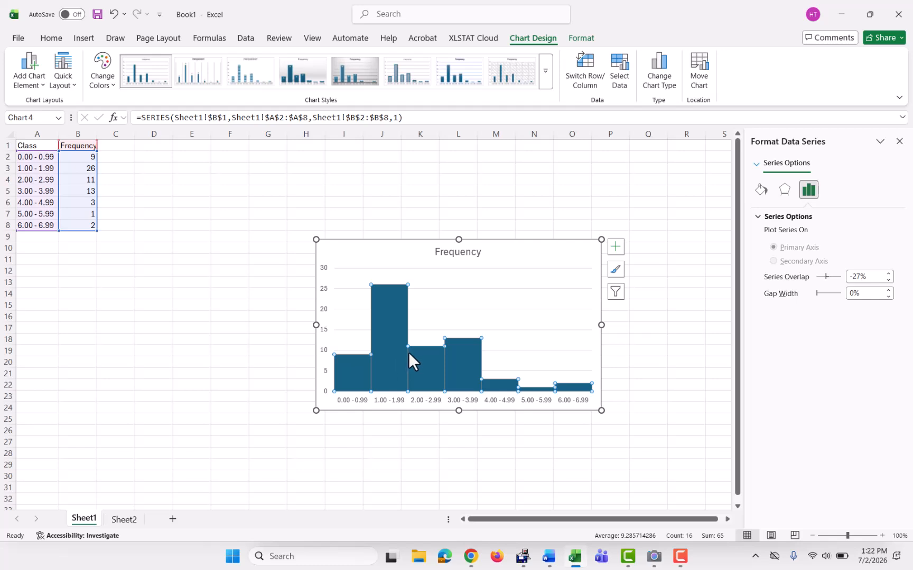
pyautogui.click(899, 141)
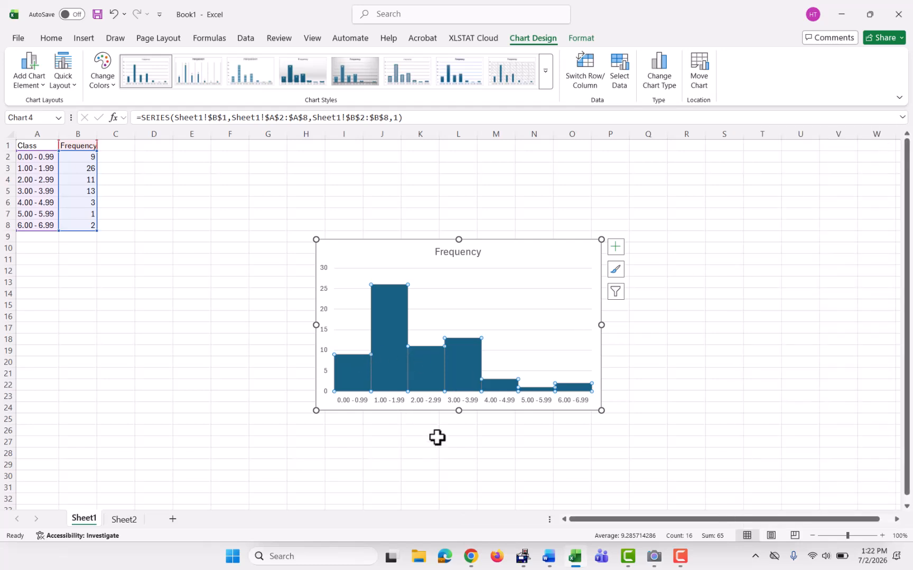
# - Insert a histogram chart from the raw data in A1:A80 on Sheet2
pyautogui.click(124, 519)
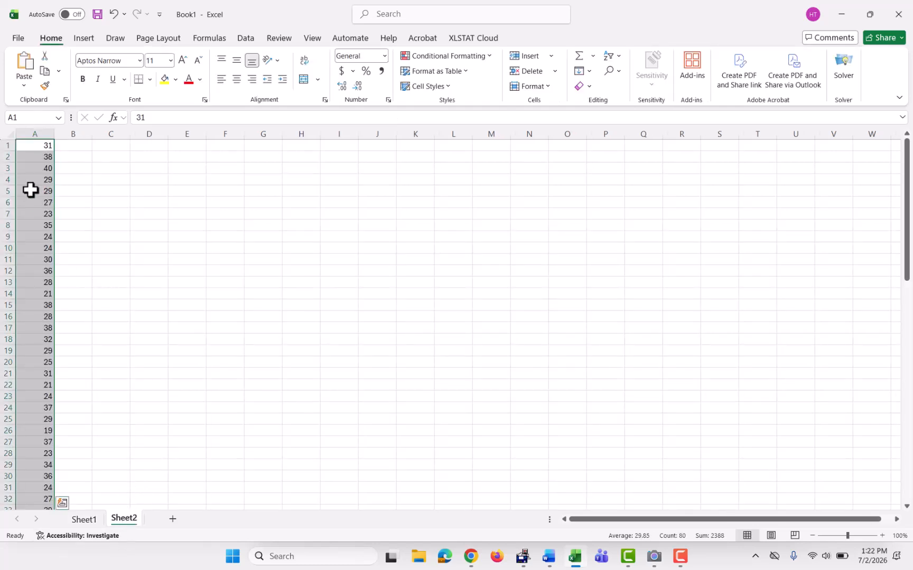
pyautogui.scroll(-11, 32, 193)
pyautogui.scroll(-9, 33, 220)
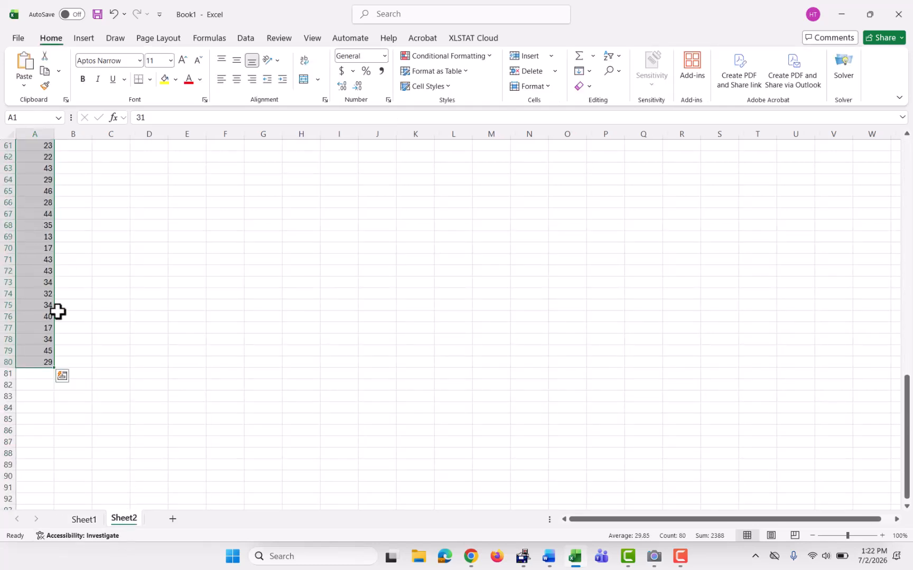
pyautogui.scroll(20, 57, 315)
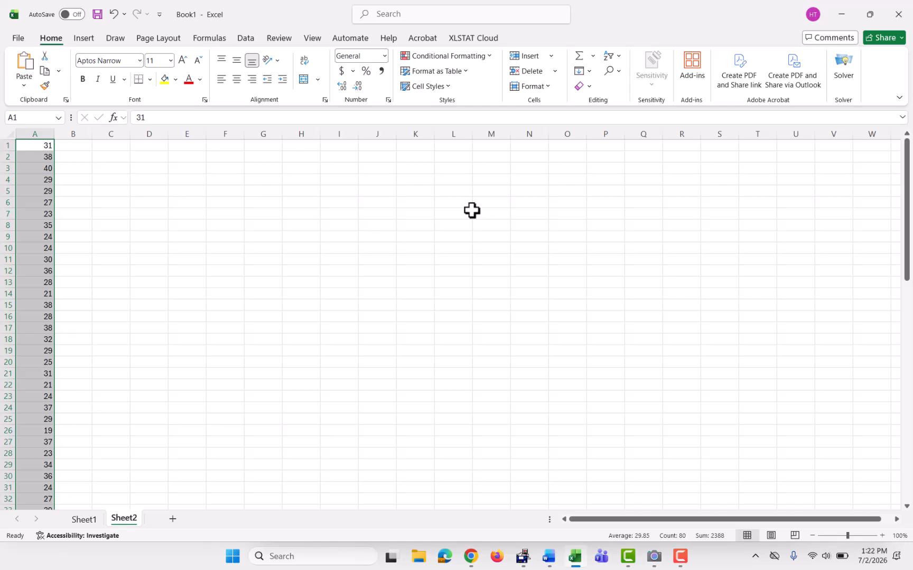
pyautogui.click(84, 39)
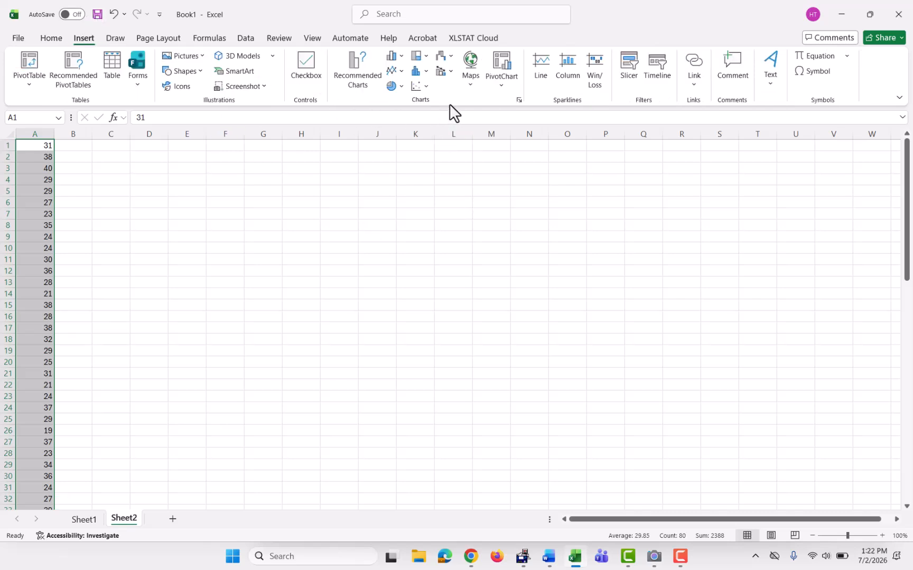
pyautogui.click(421, 78)
pyautogui.click(426, 117)
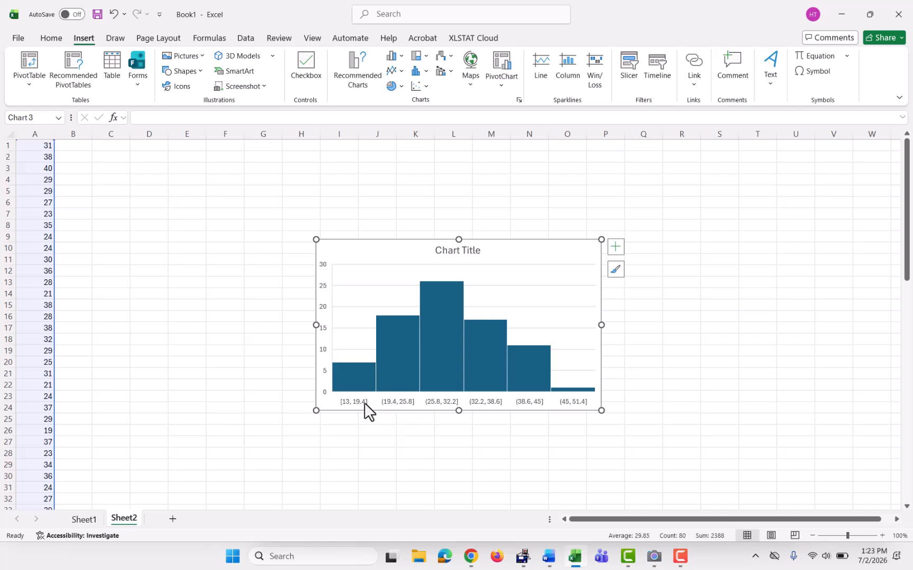
# - Open the histogram's horizontal axis formatting and set the bin width to 7
pyautogui.moveTo(393, 382)
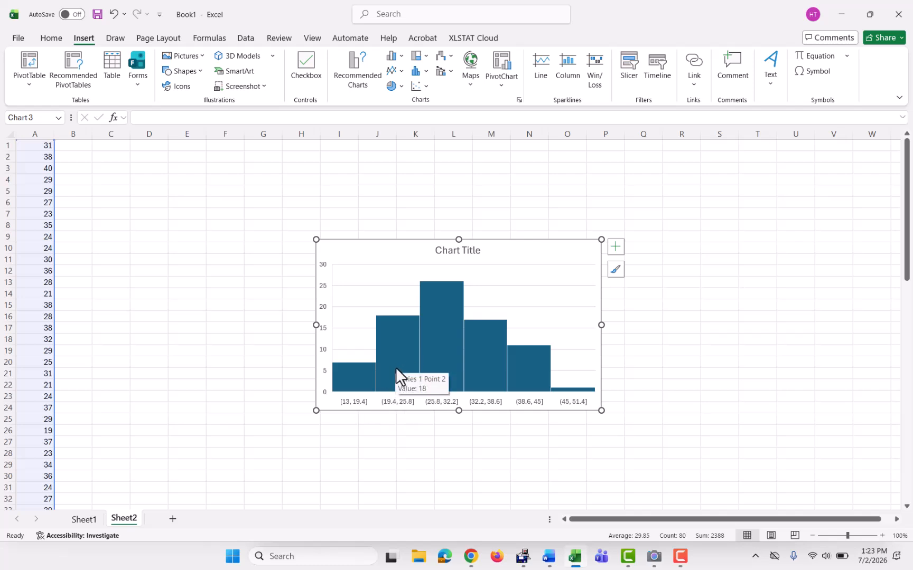
pyautogui.rightClick(402, 400)
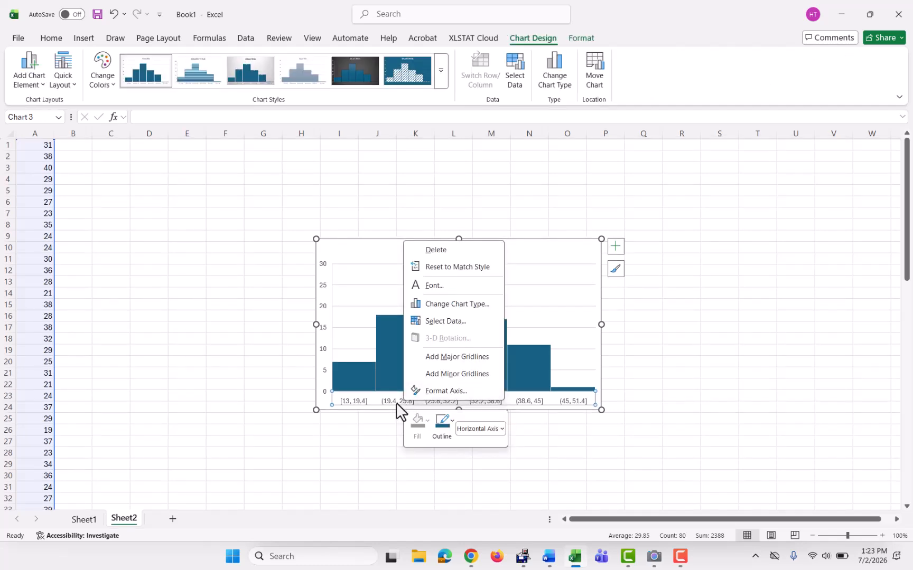
pyautogui.click(441, 391)
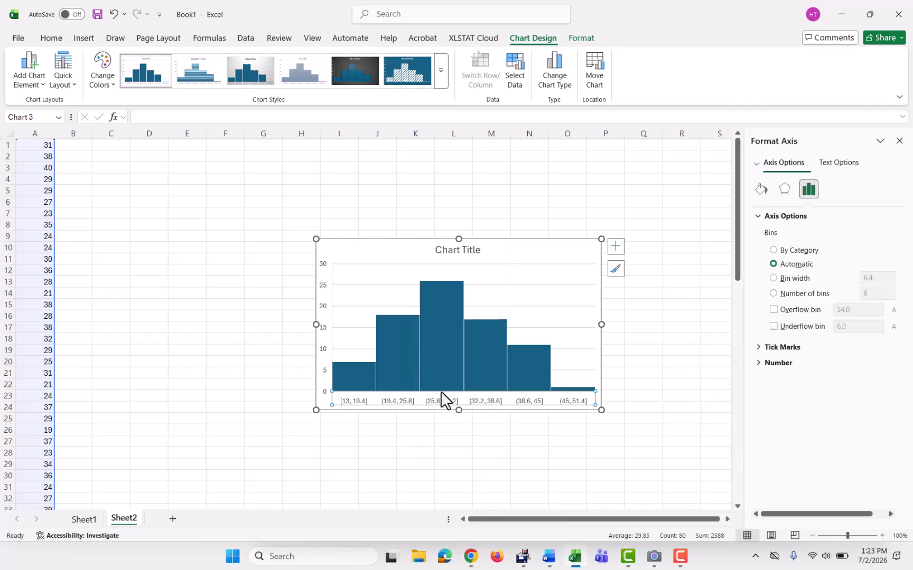
pyautogui.click(773, 278)
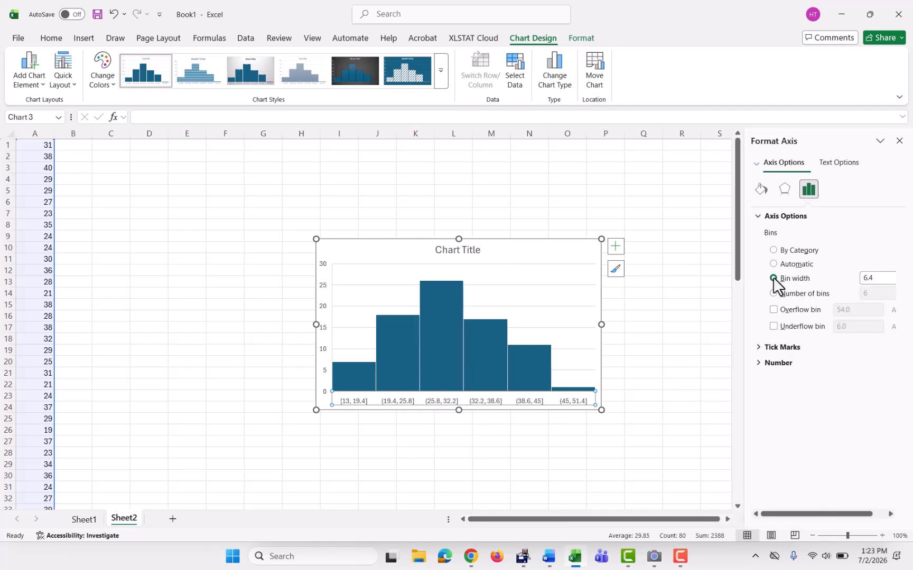
pyautogui.doubleClick(883, 278)
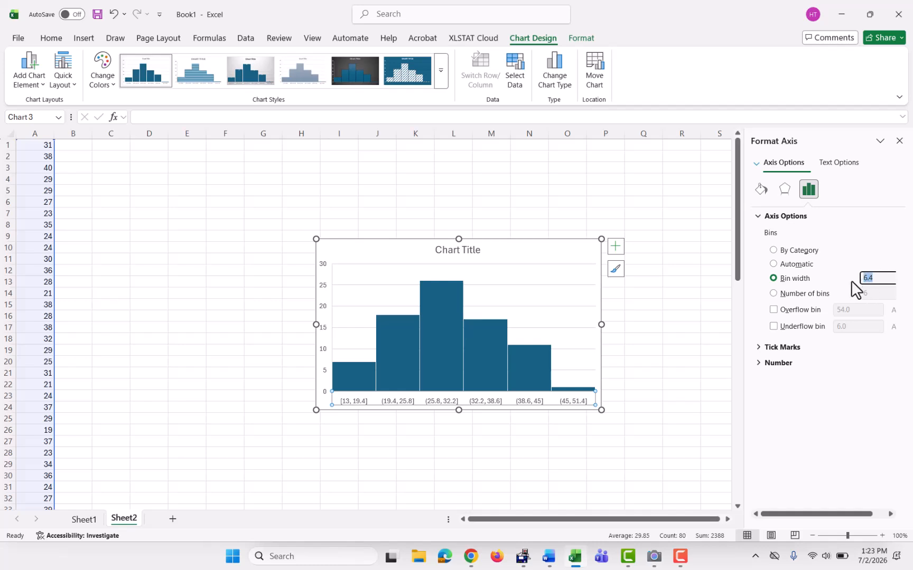
pyautogui.write('7')
pyautogui.press('Return')
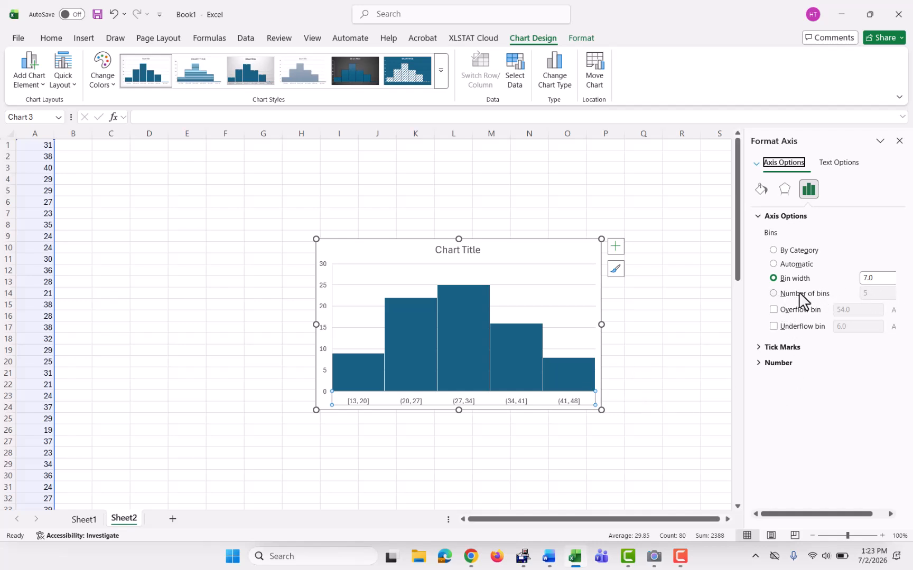
# - Switch the histogram's binning to a fixed number of bins and set it to 8
pyautogui.click(775, 294)
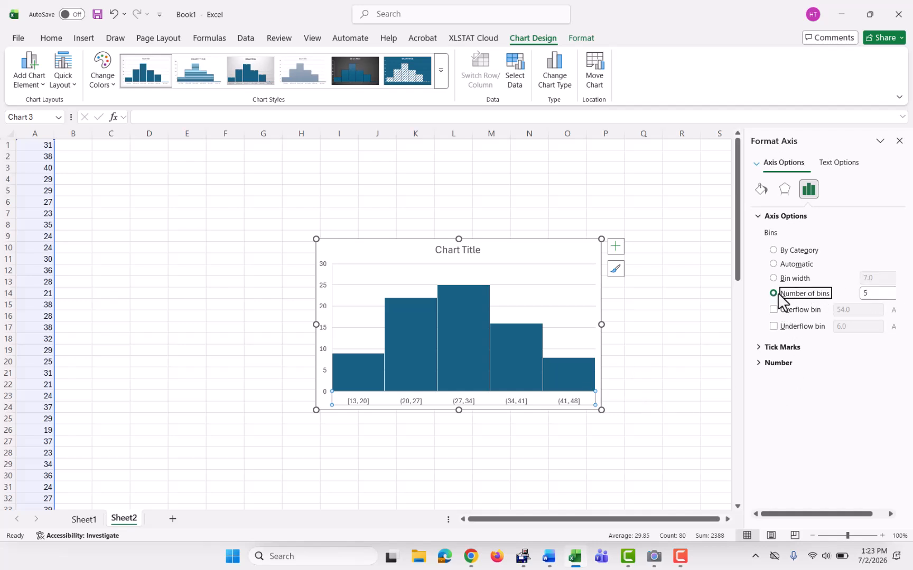
pyautogui.click(880, 293)
pyautogui.moveTo(879, 293); pyautogui.dragTo(856, 301)
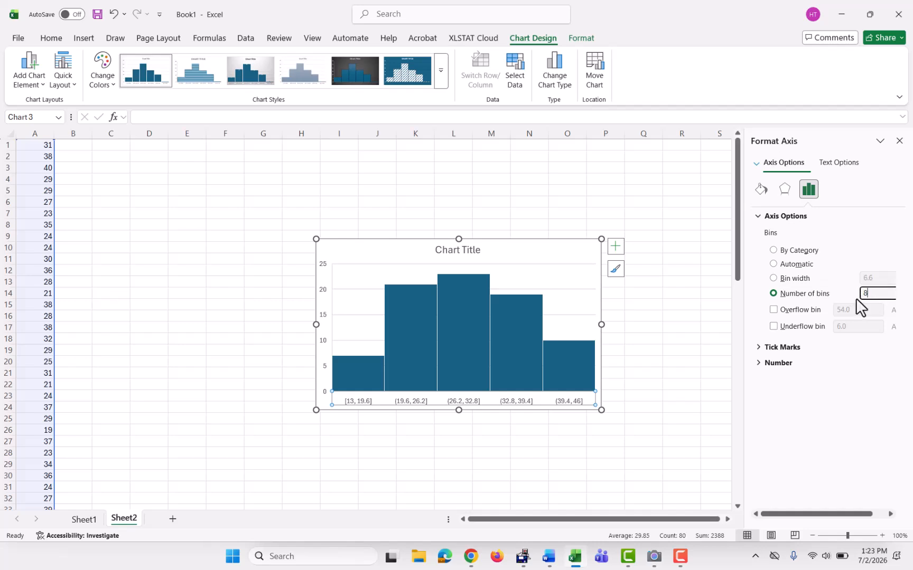
pyautogui.write('8')
pyautogui.press('Return')
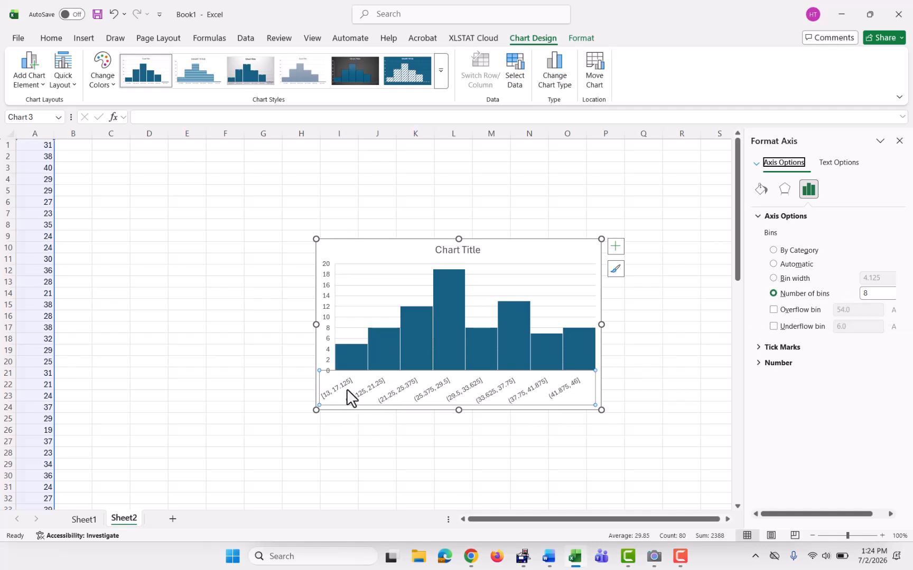
# - Switch the histogram's binning back to bin width and set it to 6
pyautogui.click(772, 280)
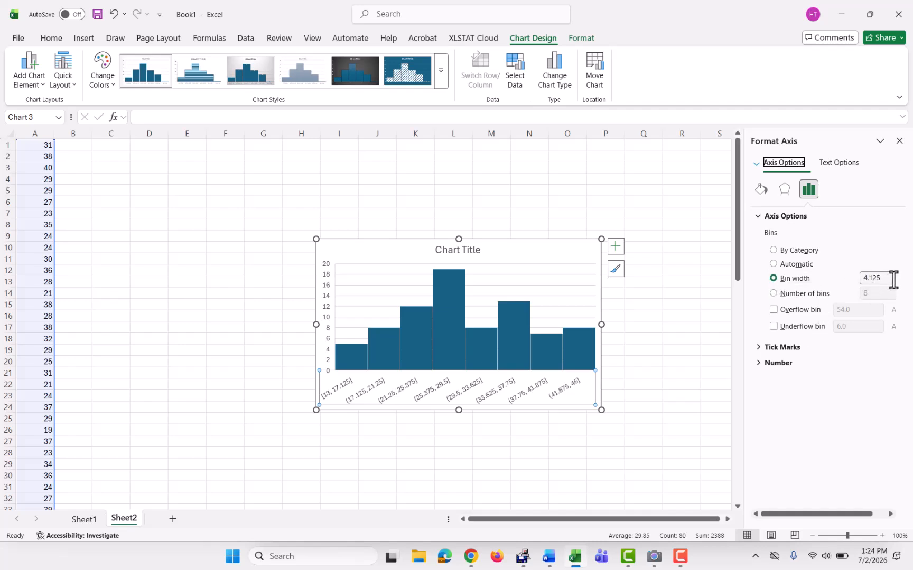
pyautogui.moveTo(891, 280); pyautogui.dragTo(822, 288)
pyautogui.write('6')
pyautogui.press('Return')
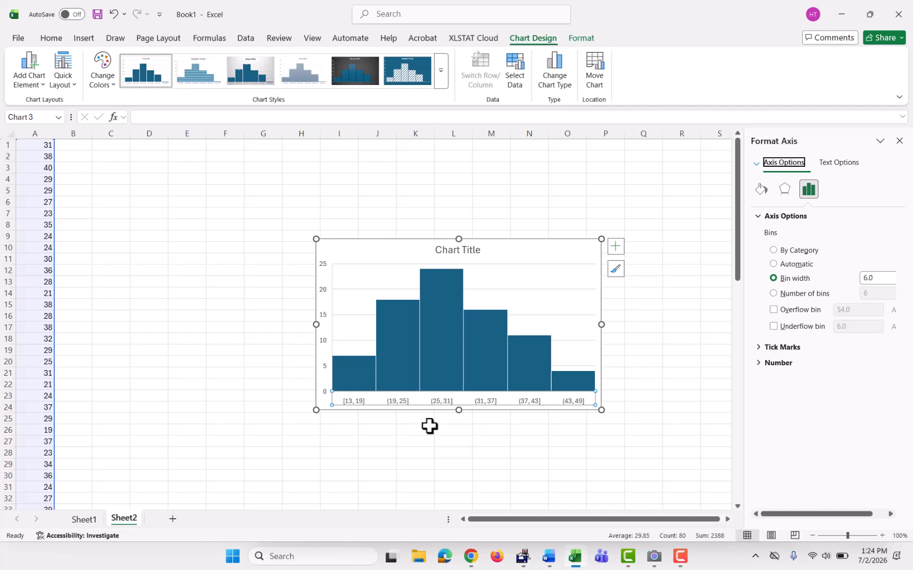
# - Enlarge the Sheet2 histogram to examine the bin intervals on its horizontal axis, and select its bars
pyautogui.scroll(-1, 387, 391)
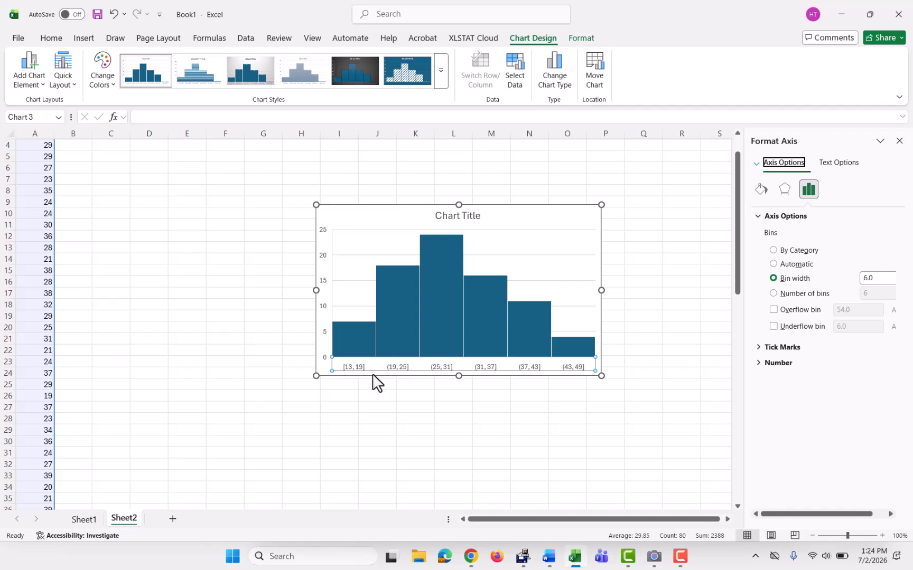
pyautogui.keyDown('ctrl'); pyautogui.scroll(4, 373, 365); pyautogui.keyUp('ctrl')
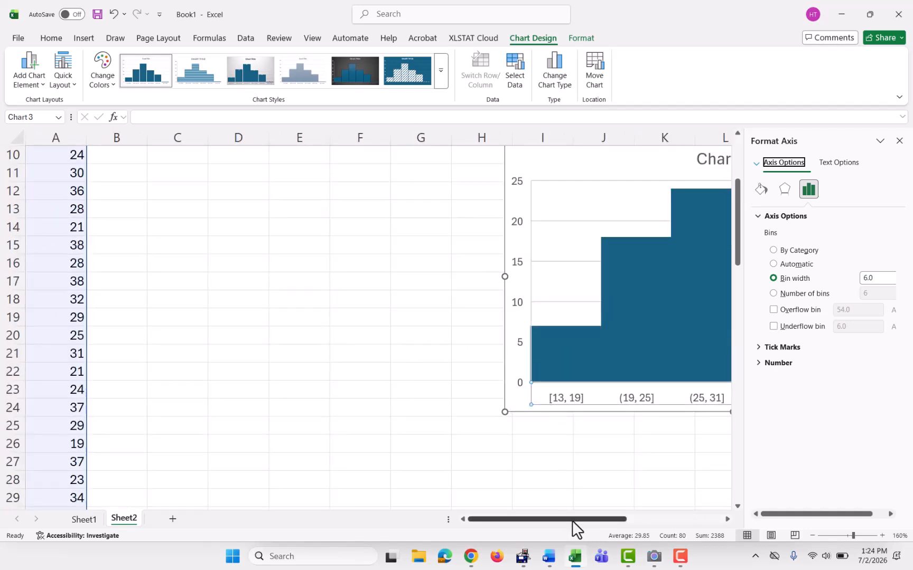
pyautogui.moveTo(572, 520); pyautogui.dragTo(618, 519)
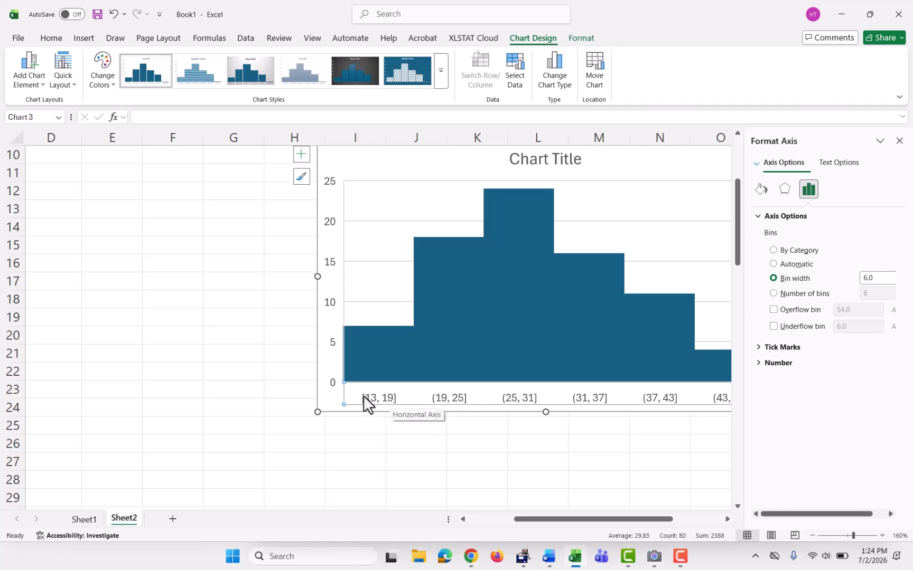
pyautogui.click(386, 351)
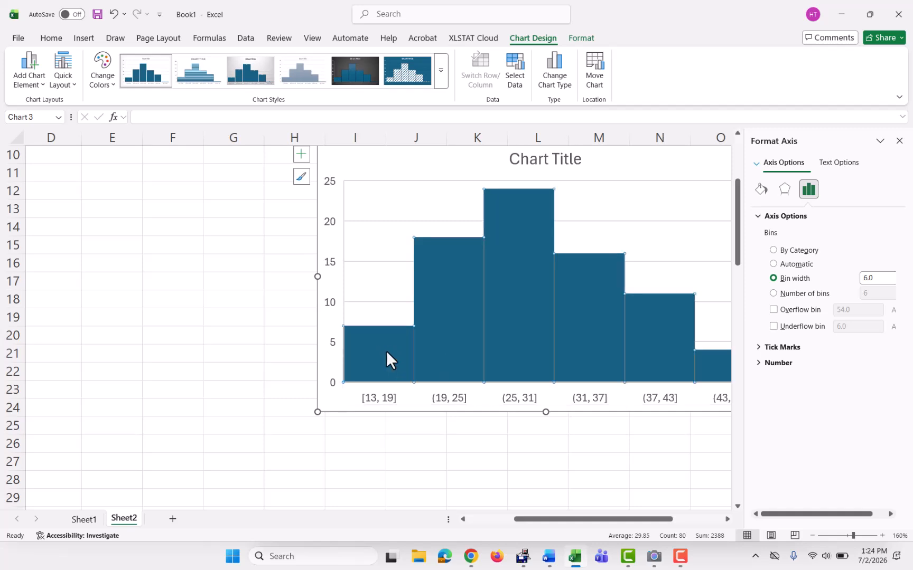
# - Close the axis formatting options and move the Sheet2 histogram near the top of the sheet, across columns K to R
pyautogui.click(444, 401)
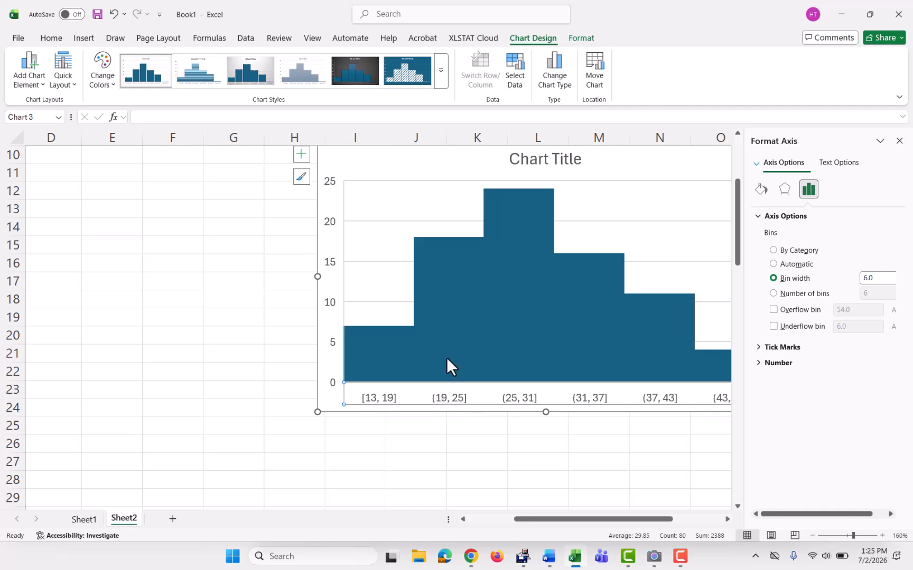
pyautogui.moveTo(580, 522)
pyautogui.mouseDown()
pyautogui.moveTo(595, 523)
pyautogui.moveTo(583, 523)
pyautogui.mouseUp()
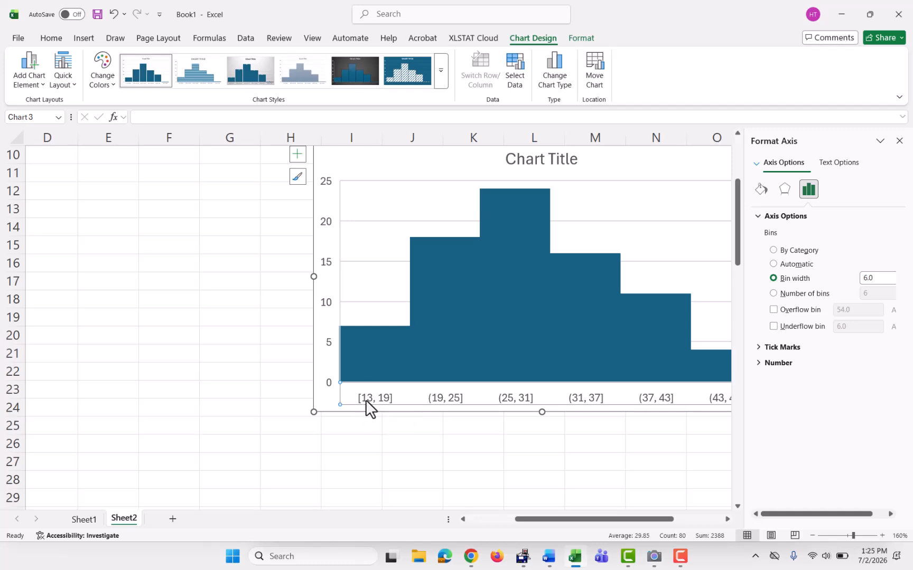
pyautogui.moveTo(591, 518); pyautogui.dragTo(505, 530)
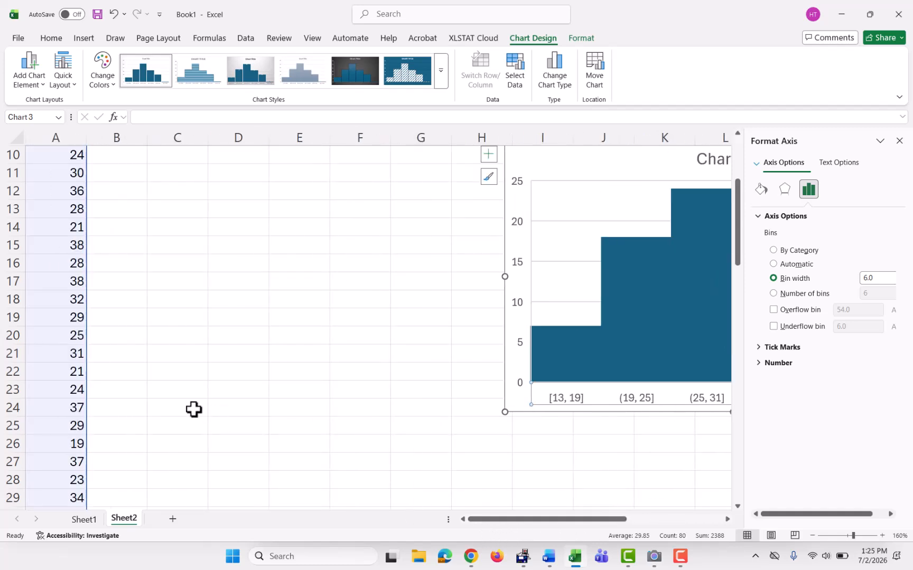
pyautogui.scroll(3, 131, 394)
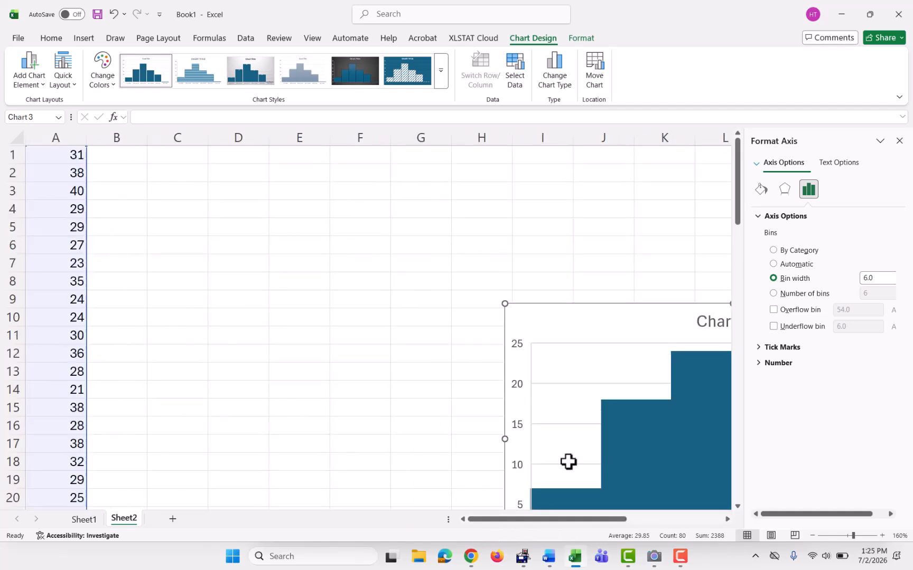
pyautogui.scroll(-1, 565, 429)
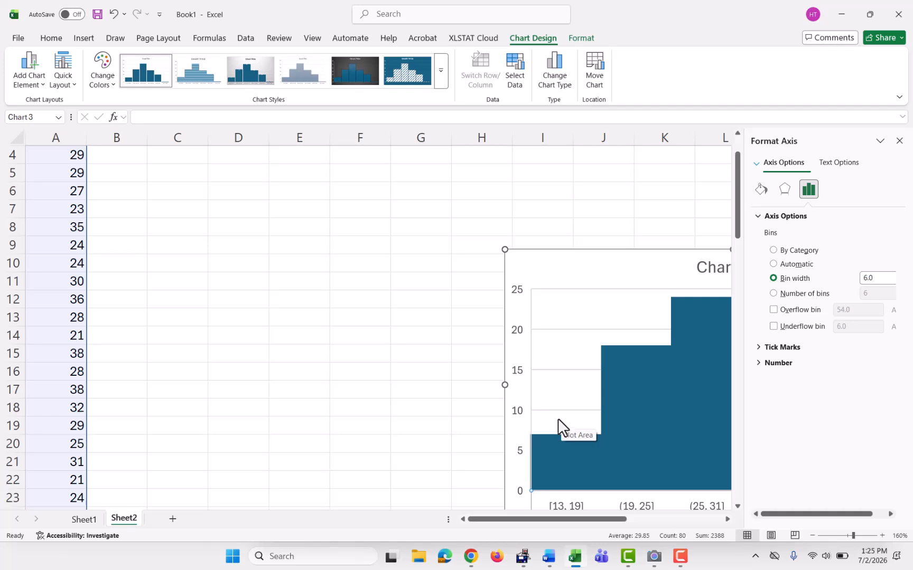
pyautogui.keyDown('ctrl'); pyautogui.scroll(-4, 551, 422); pyautogui.keyUp('ctrl')
pyautogui.keyDown('ctrl'); pyautogui.scroll(2, 544, 415); pyautogui.keyUp('ctrl')
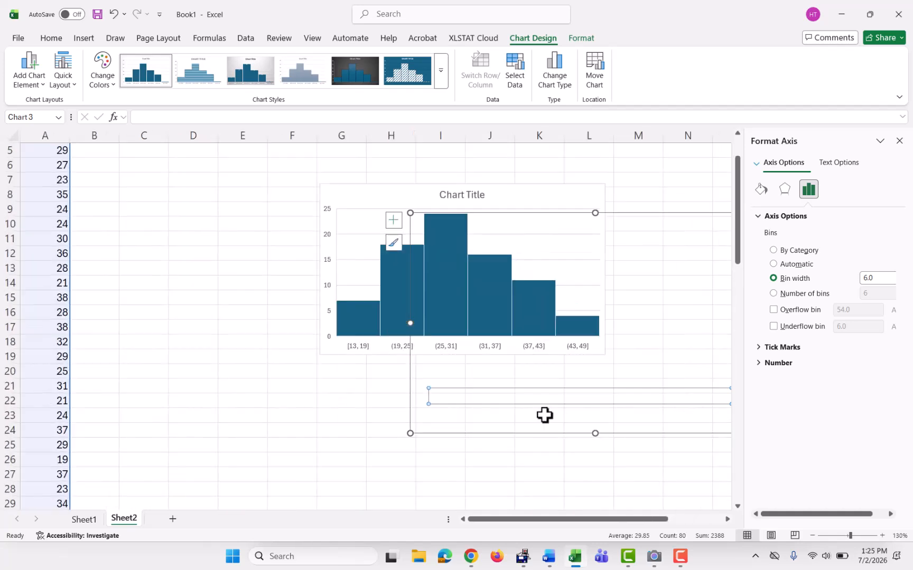
pyautogui.click(899, 139)
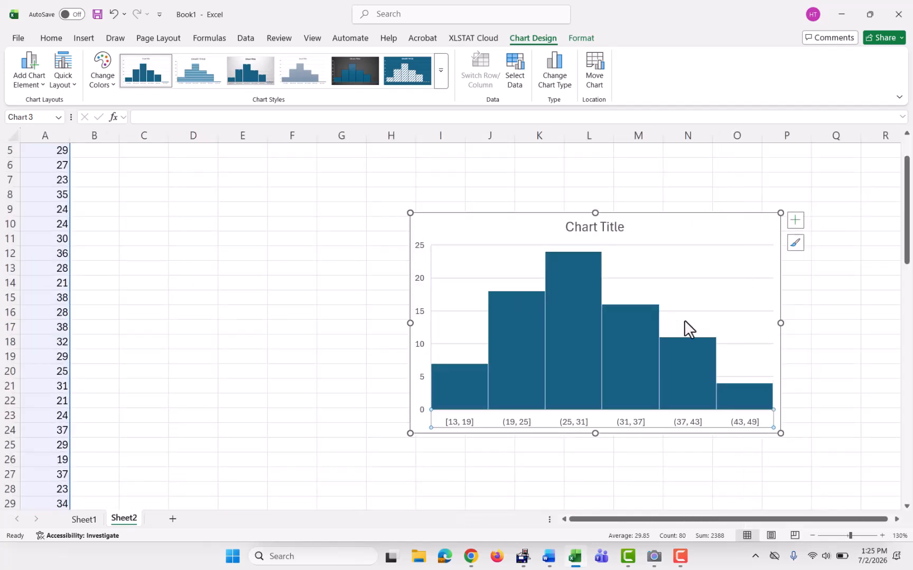
pyautogui.scroll(2, 256, 416)
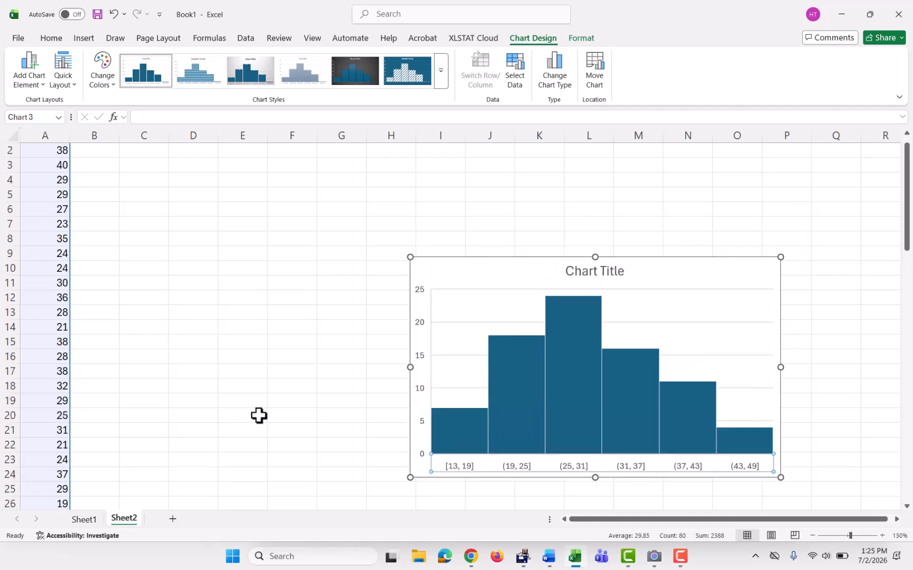
pyautogui.moveTo(656, 302); pyautogui.dragTo(763, 172)
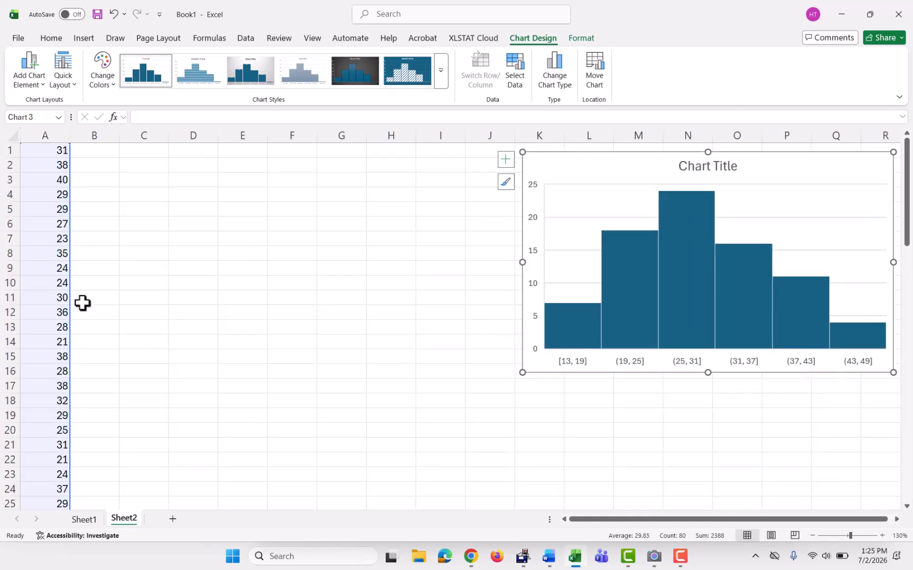
# - Enter the heading "Find the classes to use in frequency table" in cell C2
pyautogui.click(137, 166)
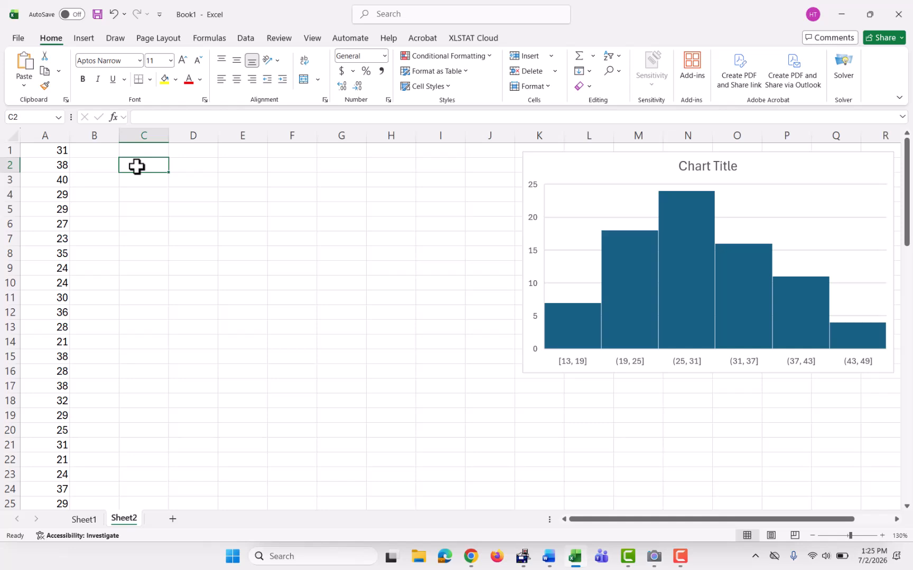
pyautogui.write('Find the classe')
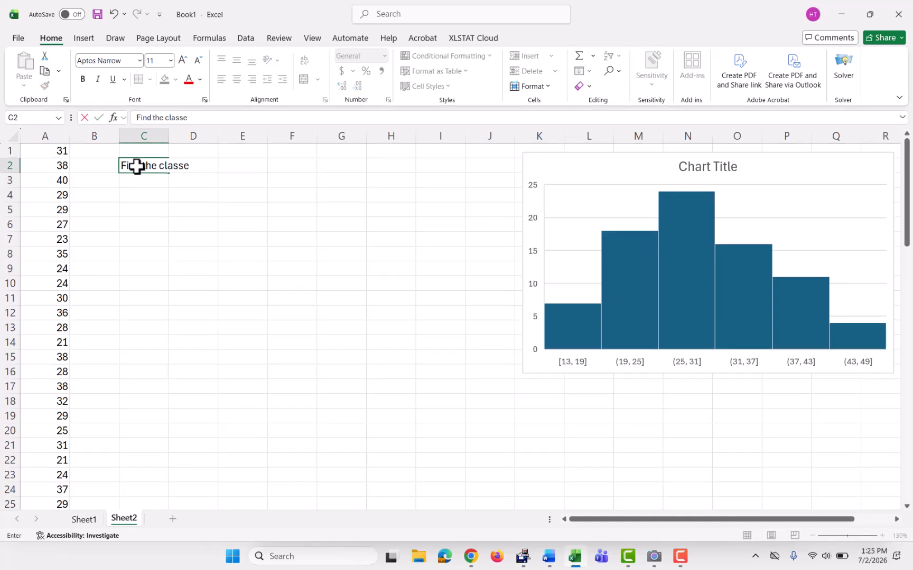
pyautogui.write('s to use in freq1uen')
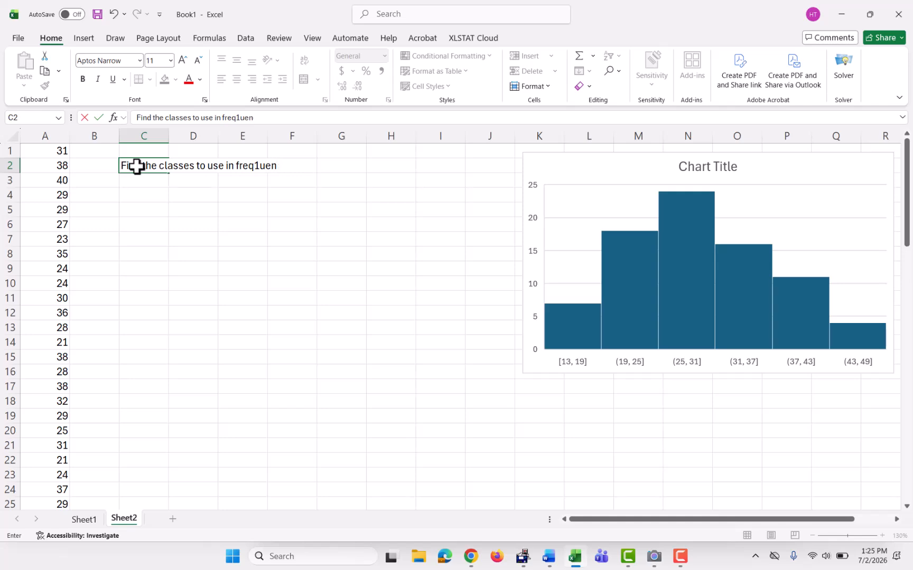
pyautogui.press('BackSpace')
pyautogui.press('BackSpace')
pyautogui.press('BackSpace')
pyautogui.press('BackSpace')
pyautogui.write('uency table')
pyautogui.press('Return')
pyautogui.press('Return')
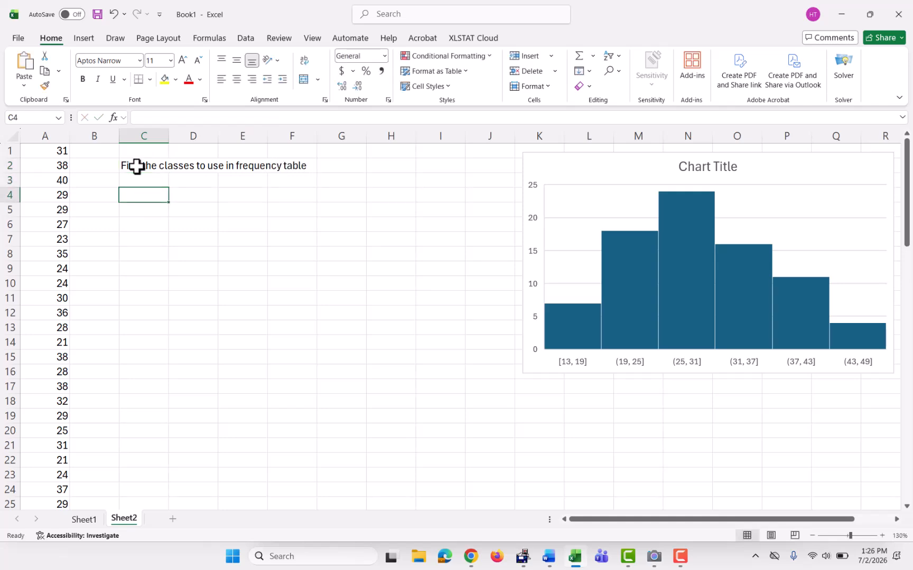
# - Calculate the minimum of the data in A1:A80 in cell C4 with the MIN function
pyautogui.write('=min(')
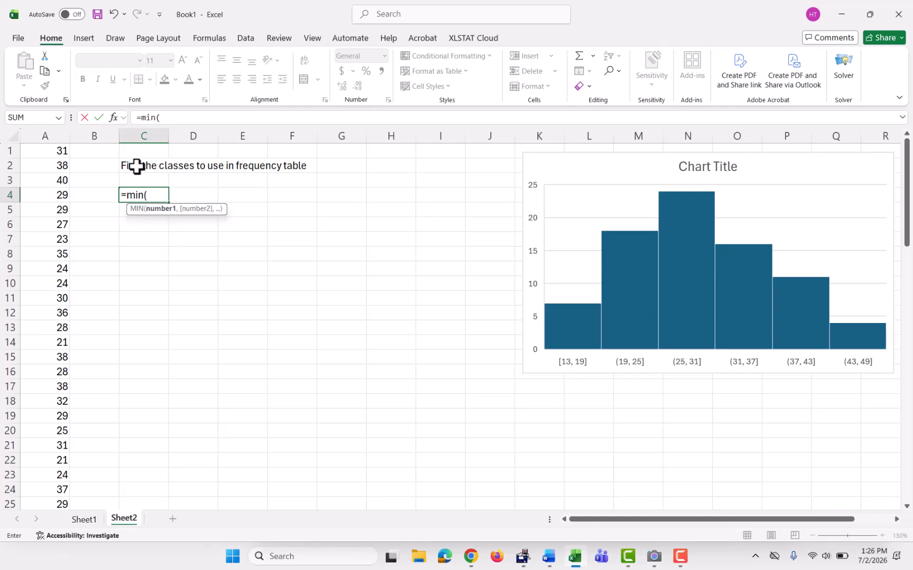
pyautogui.moveTo(59, 152); pyautogui.dragTo(32, 476)
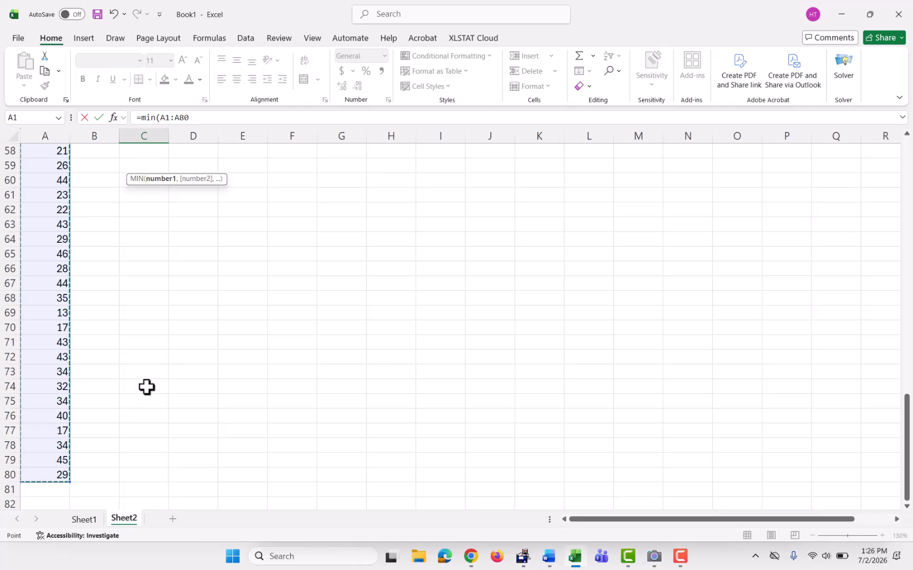
pyautogui.press('Return')
pyautogui.scroll(2, 273, 375)
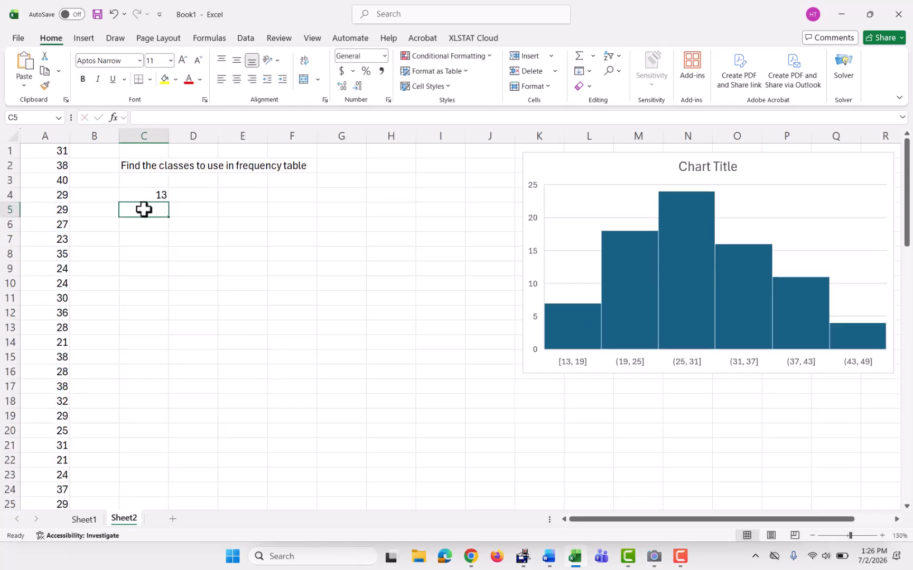
# - Enter the formula =max(A1-A80) in cell C5
pyautogui.write('=max')
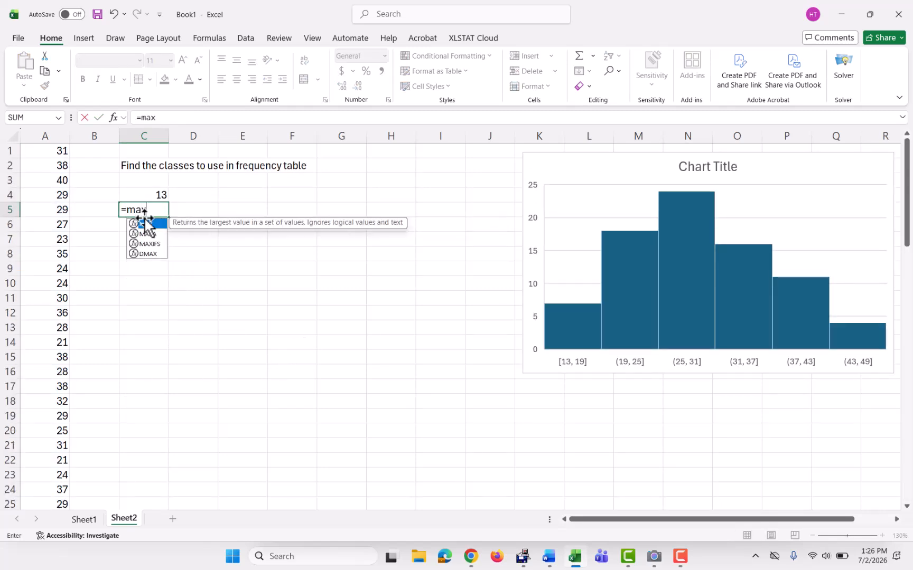
pyautogui.write('(')
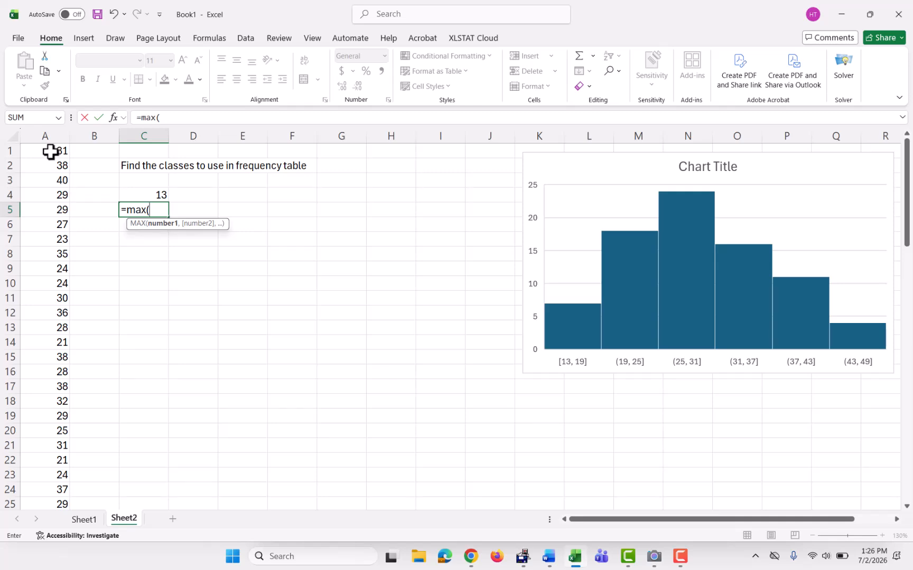
pyautogui.write('A')
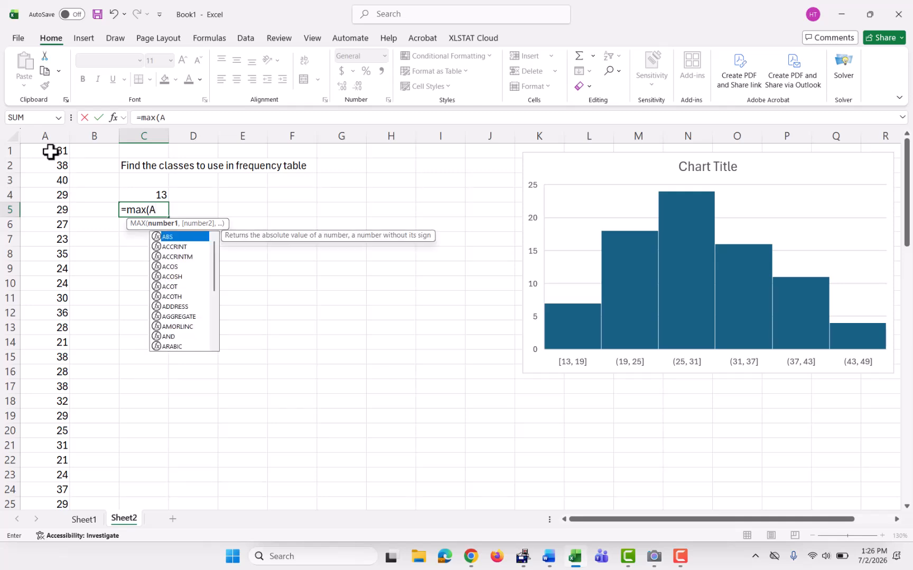
pyautogui.write('1-A80')
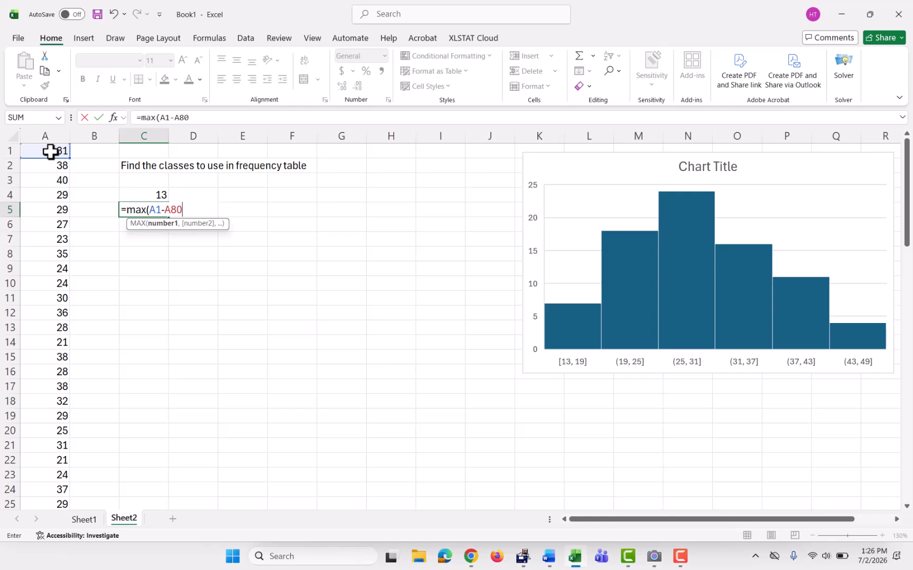
pyautogui.press('Return')
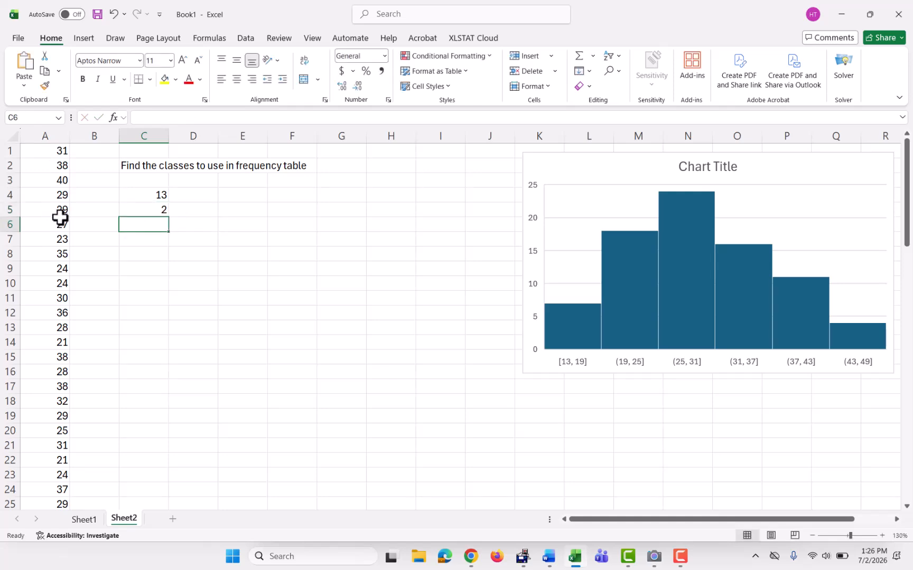
# - Try to change the formula in C5 to =MAX(A1;A80)
pyautogui.click(144, 211)
pyautogui.click(174, 116)
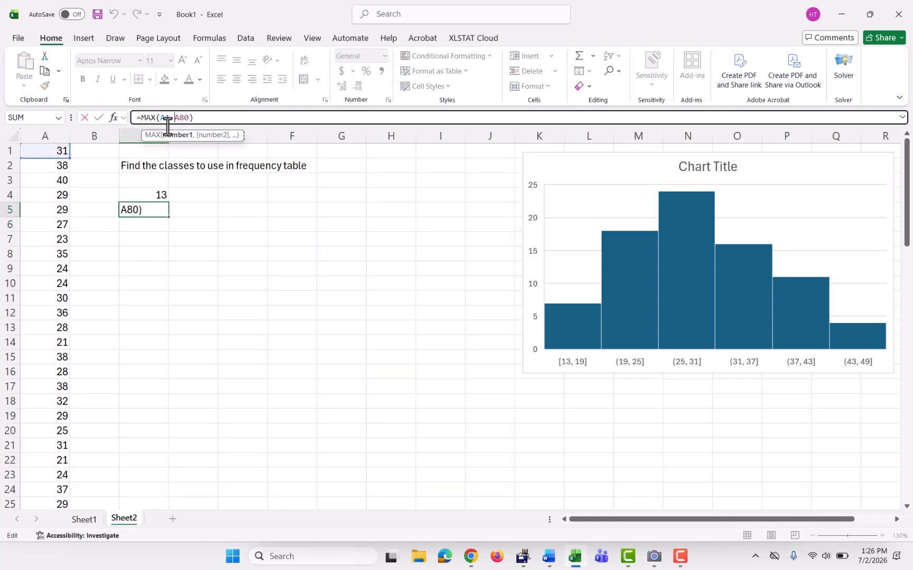
pyautogui.press('BackSpace')
pyautogui.write(';')
pyautogui.press('Return')
pyautogui.click(534, 319)
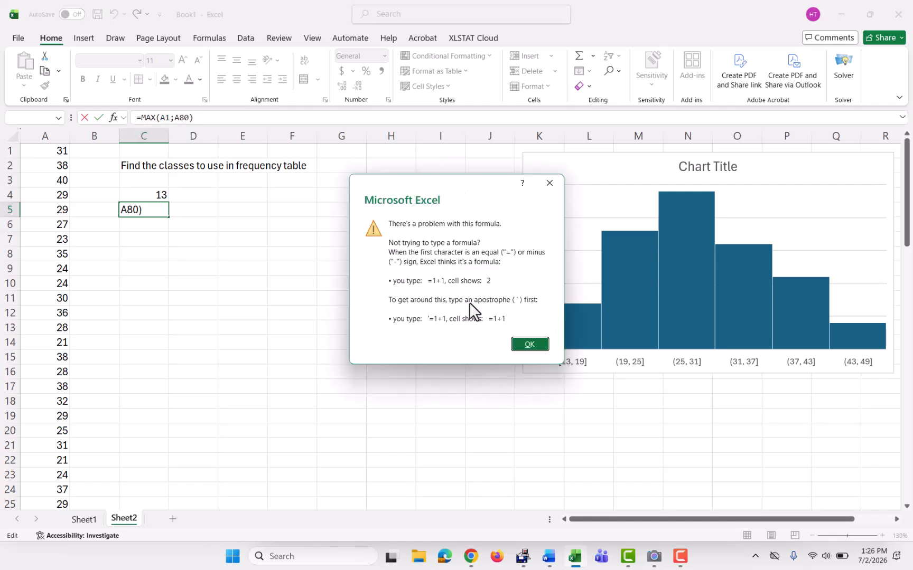
pyautogui.press('Return')
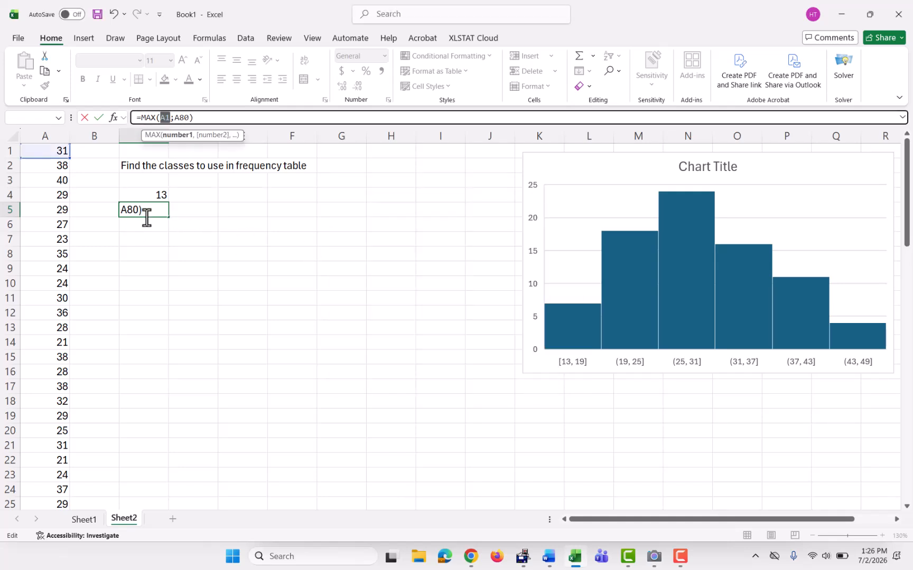
# - Correct the formula in C5 to =MAX(A1:A80) and check the minimum and maximum formulas in C4 and C5
pyautogui.click(147, 212)
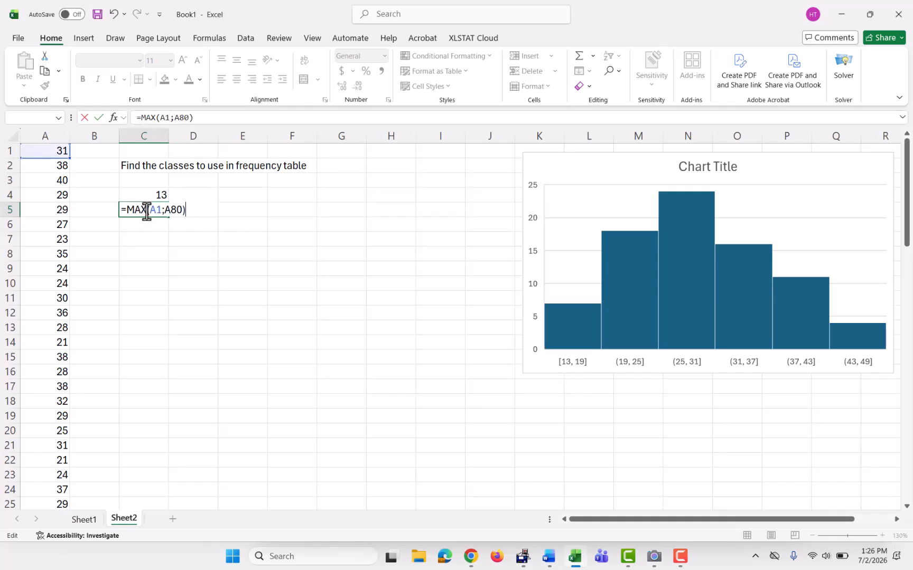
pyautogui.click(172, 117)
pyautogui.press('Delete')
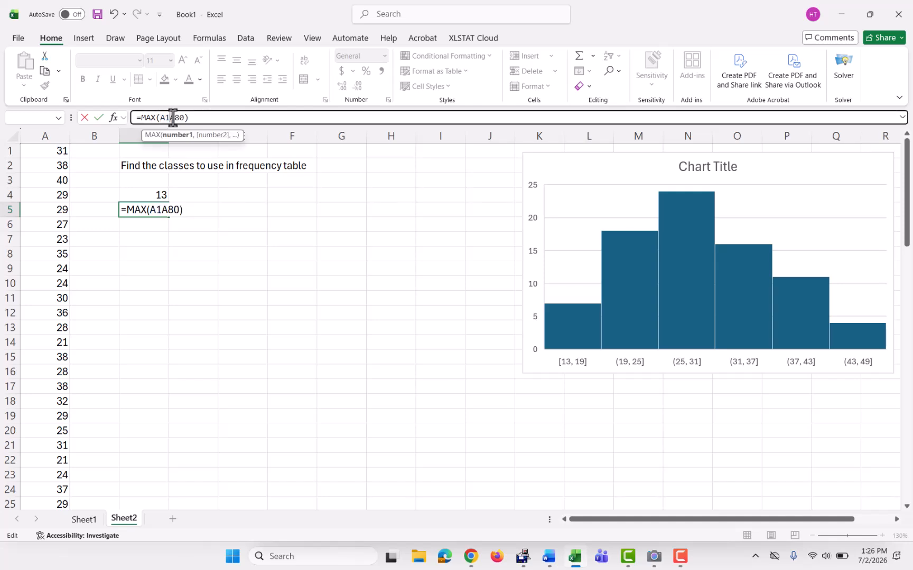
pyautogui.write(':')
pyautogui.press('Return')
pyautogui.click(152, 212)
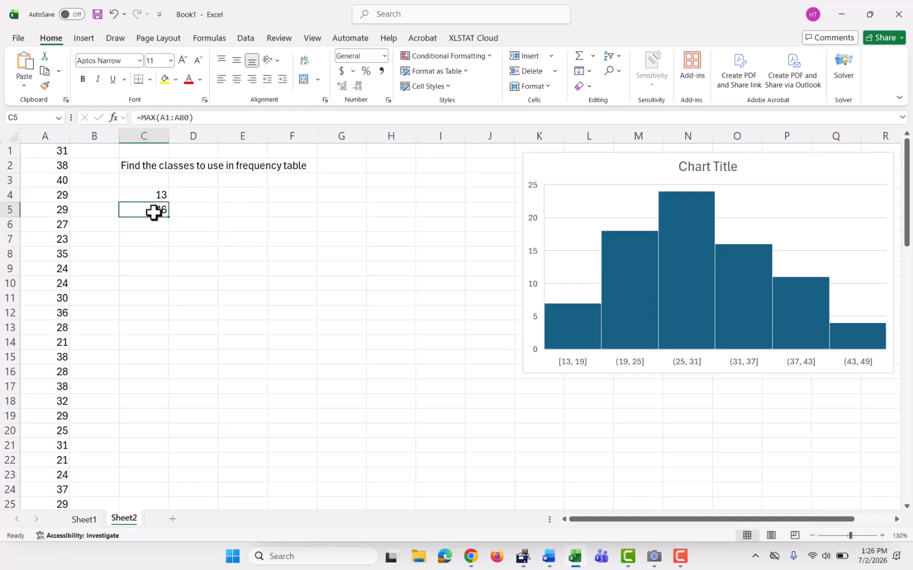
pyautogui.click(151, 194)
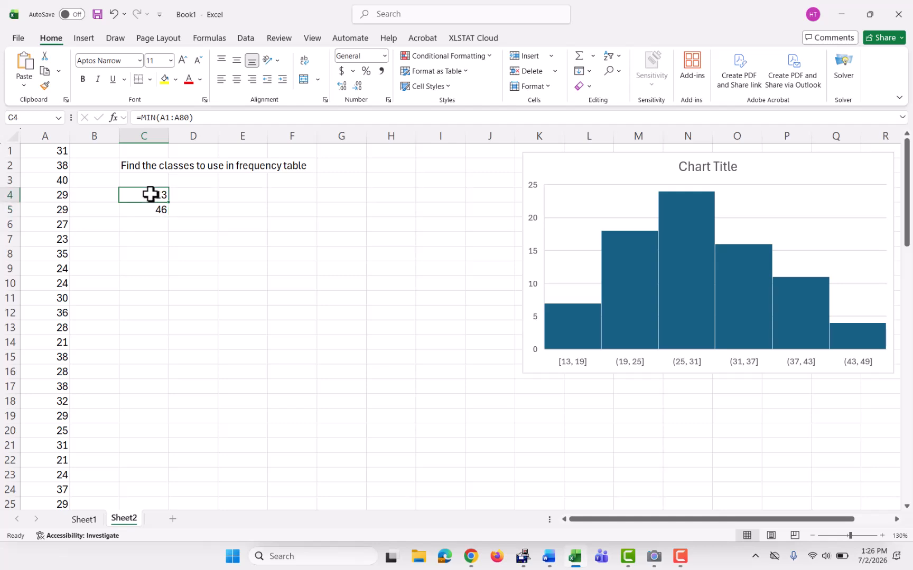
pyautogui.click(150, 208)
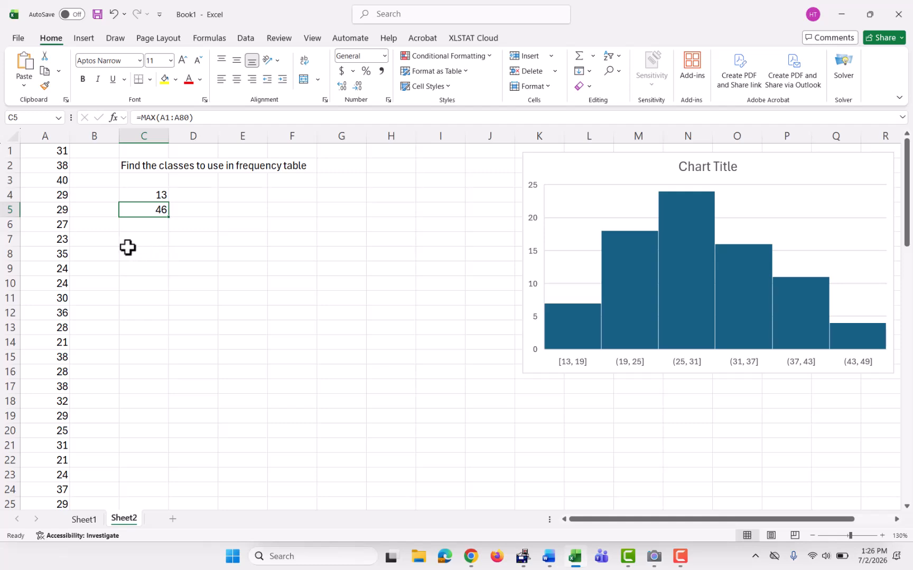
# - Enter the first class interval, 13 - 17, in cell C7
pyautogui.click(141, 239)
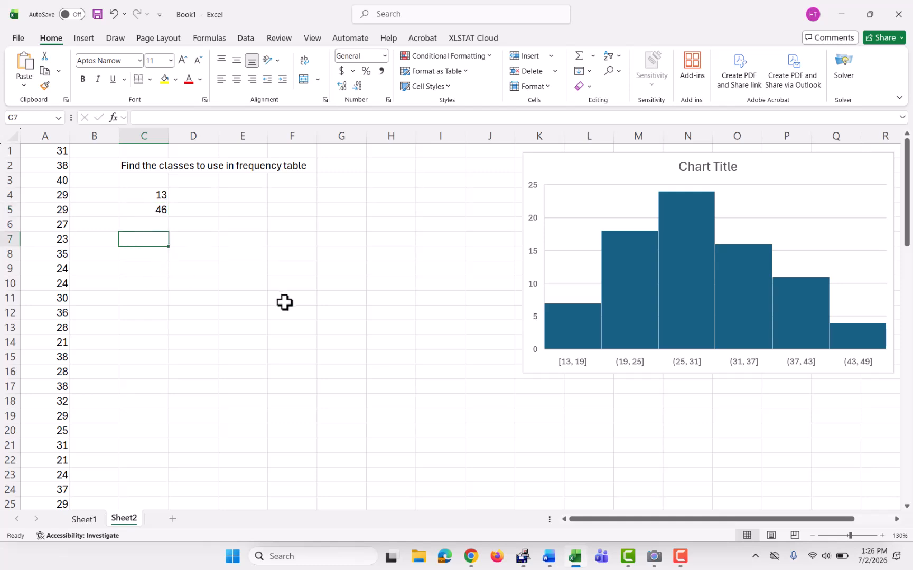
pyautogui.write('10')
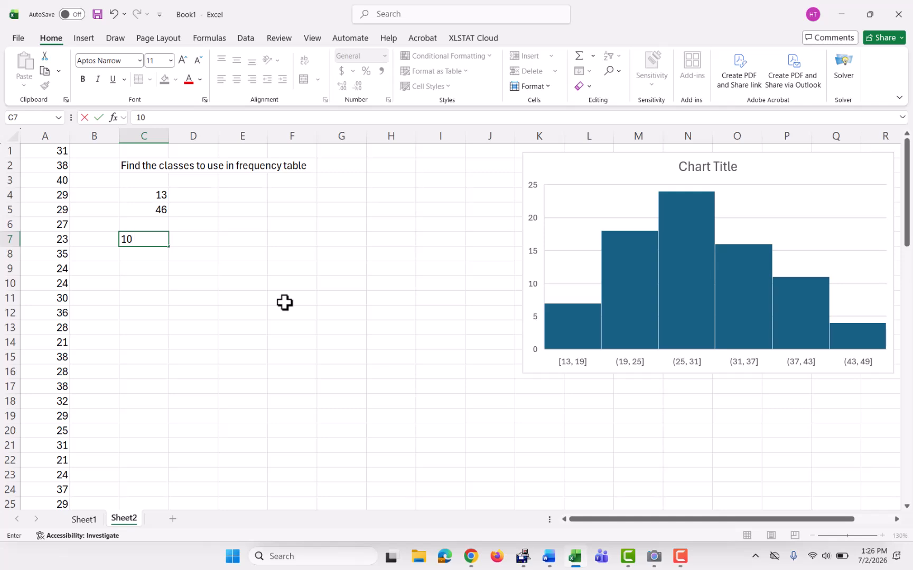
pyautogui.press('BackSpace')
pyautogui.press('BackSpace')
pyautogui.write('1')
pyautogui.press('BackSpace')
pyautogui.write('3 - 17')
pyautogui.press('Return')
# - Enter the second class interval, 18 - 22, in cell C8
pyautogui.write('18 - ')
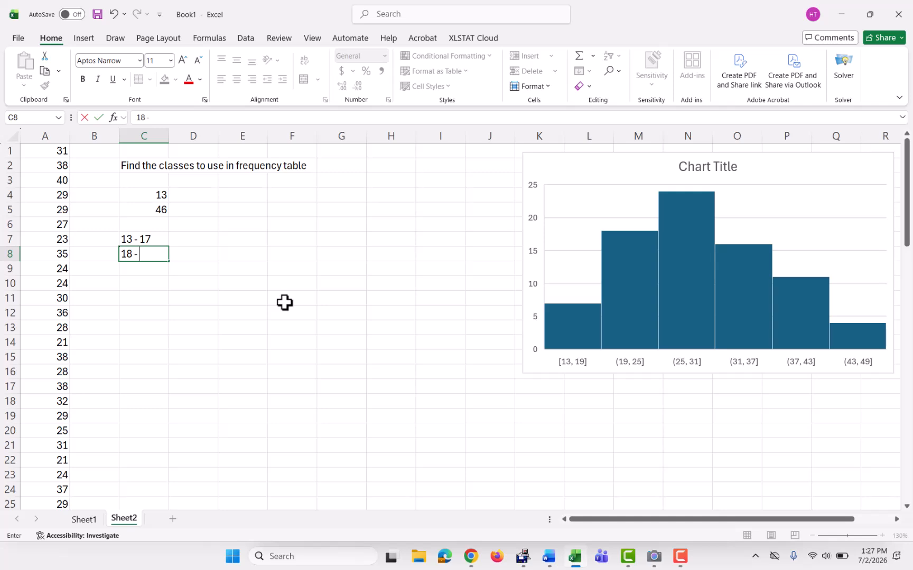
pyautogui.write('22')
pyautogui.press('BackSpace')
pyautogui.press('BackSpace')
pyautogui.write('22')
pyautogui.press('Return')
# - Enter the class intervals 23-27 in cell C9 and 28 -32 in cell C10
pyautogui.write('23')
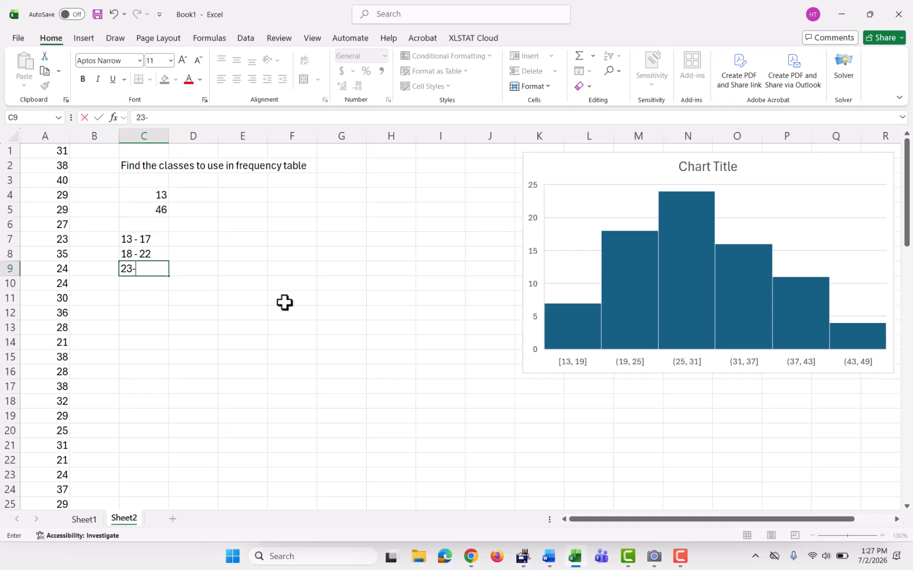
pyautogui.write('-27')
pyautogui.press('Return')
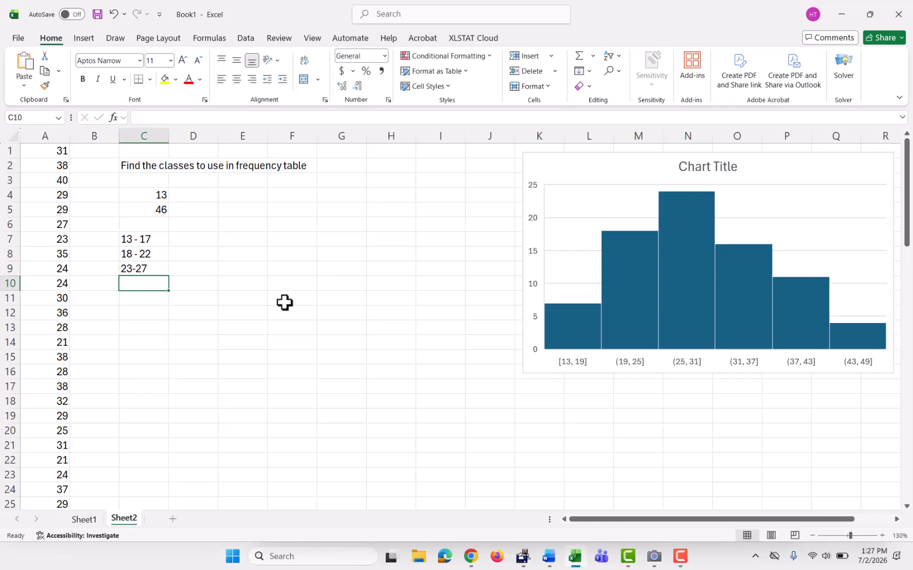
pyautogui.write('28 -32')
pyautogui.press('Return')
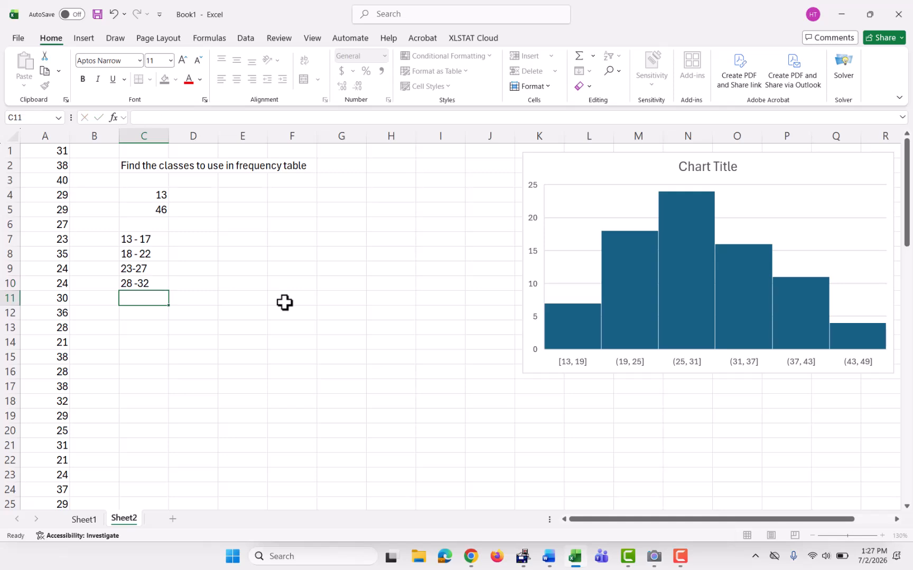
# - Enter the class intervals 33-37, 38-42 and 43-47 in cells C11, C12 and C13
pyautogui.write('33-38')
pyautogui.press('BackSpace')
pyautogui.write('7')
pyautogui.press('Return')
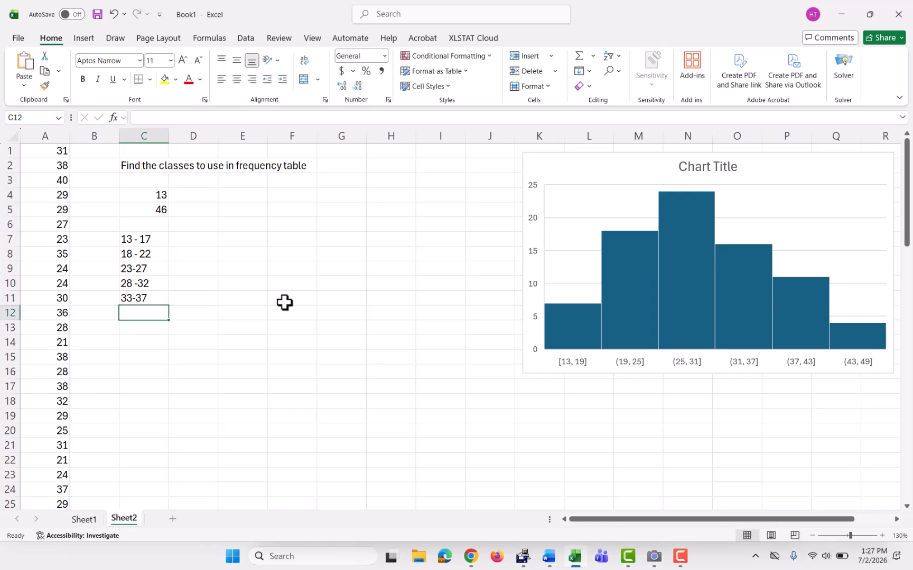
pyautogui.write('38-')
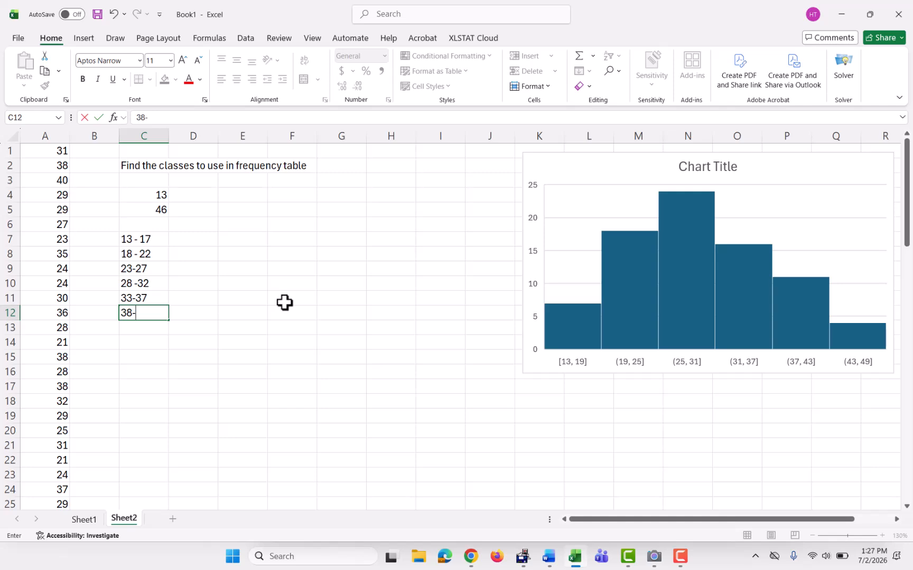
pyautogui.write('42')
pyautogui.press('Return')
pyautogui.write('43')
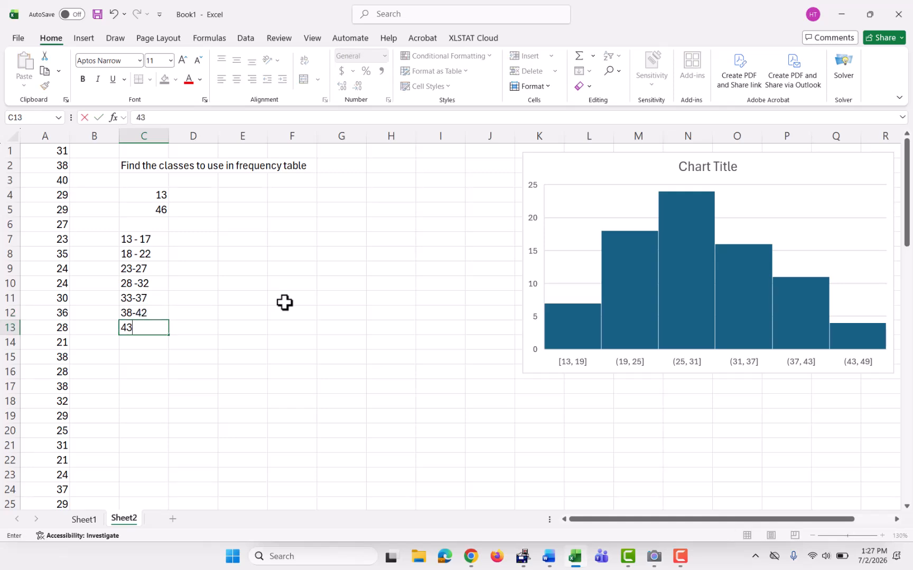
pyautogui.write('-47')
pyautogui.press('Return')
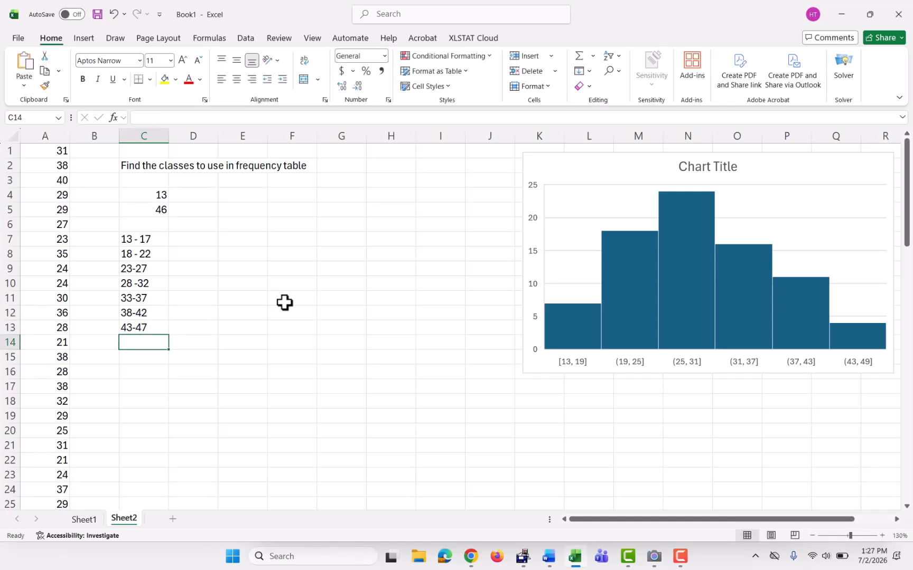
# - Add the column headings classes in cell C6 and frequency in cell D6
pyautogui.click(147, 225)
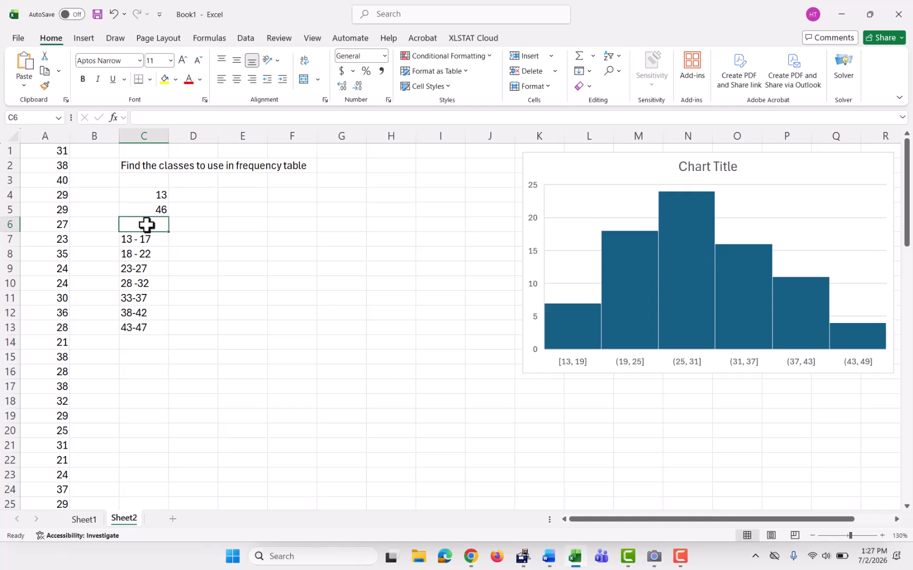
pyautogui.write('classes')
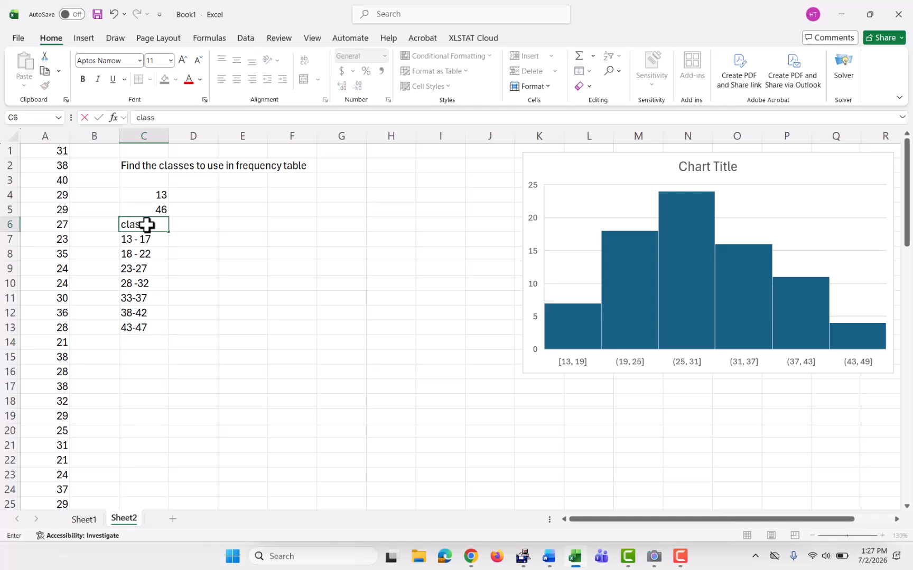
pyautogui.press('Tab')
pyautogui.write('frequency')
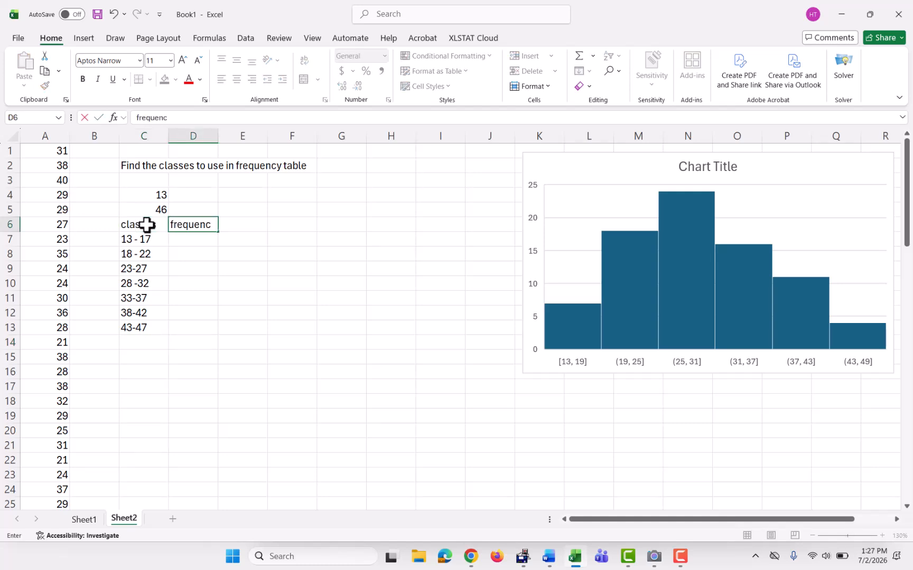
pyautogui.click(214, 243)
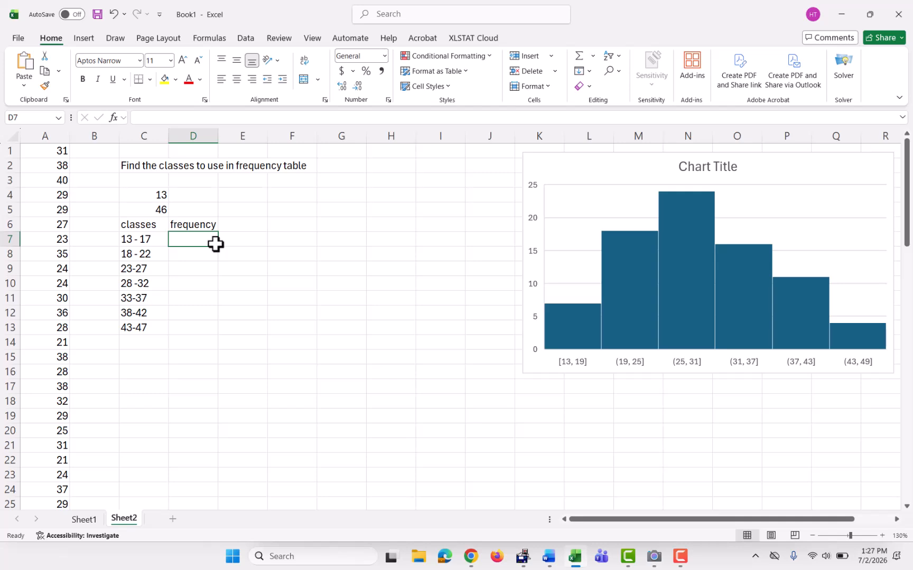
# - Begin a FREQUENCY formula across D7:D13 with A1:A80 as its data array
pyautogui.moveTo(189, 243); pyautogui.dragTo(189, 330)
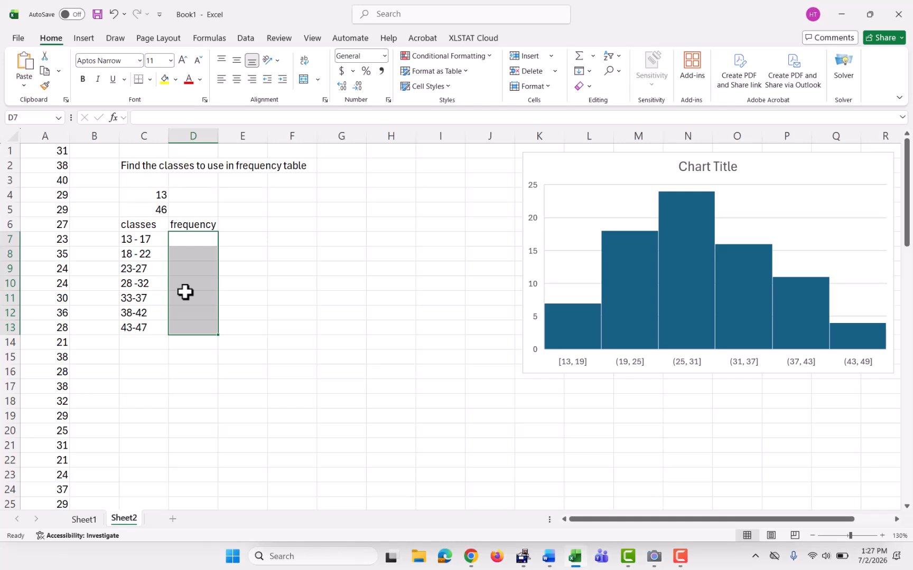
pyautogui.write('=')
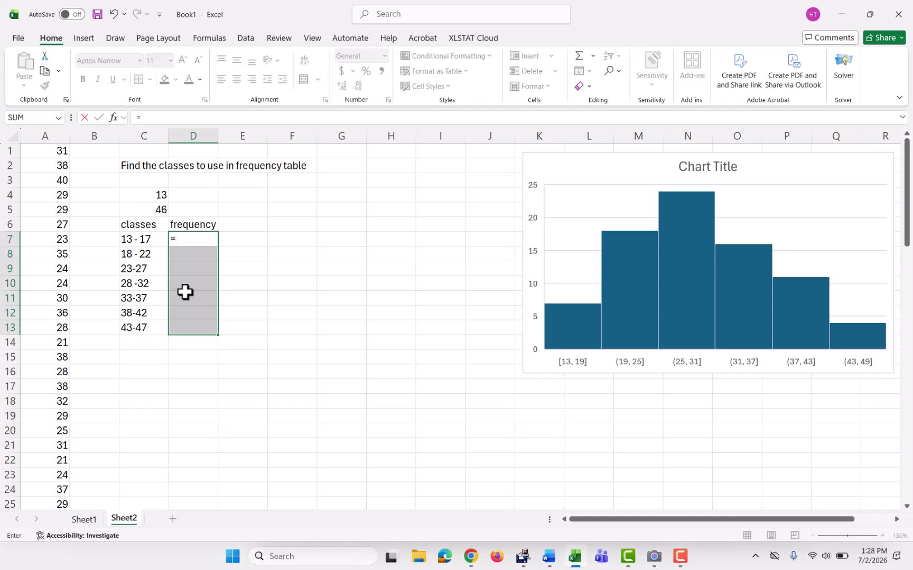
pyautogui.write('fre')
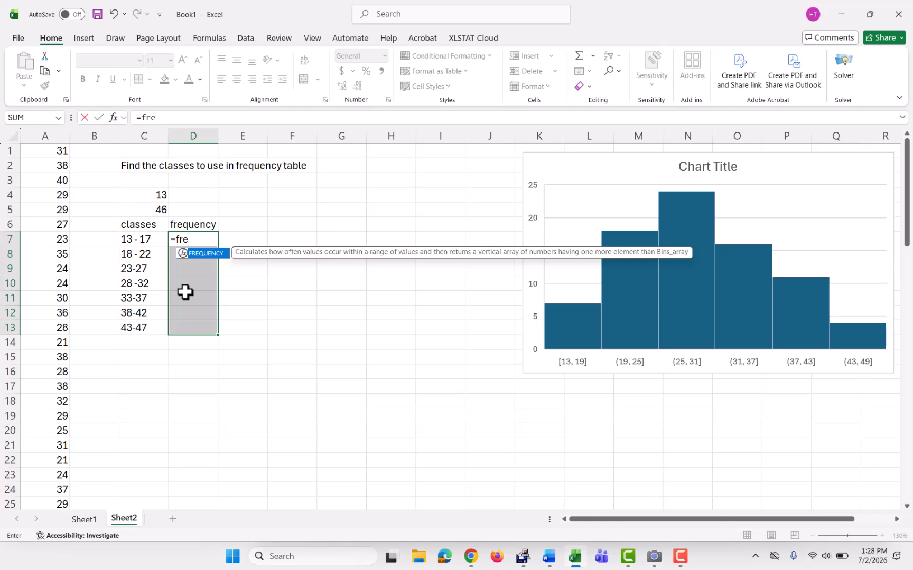
pyautogui.write('quencyt')
pyautogui.press('BackSpace')
pyautogui.press('BackSpace')
pyautogui.write('y(')
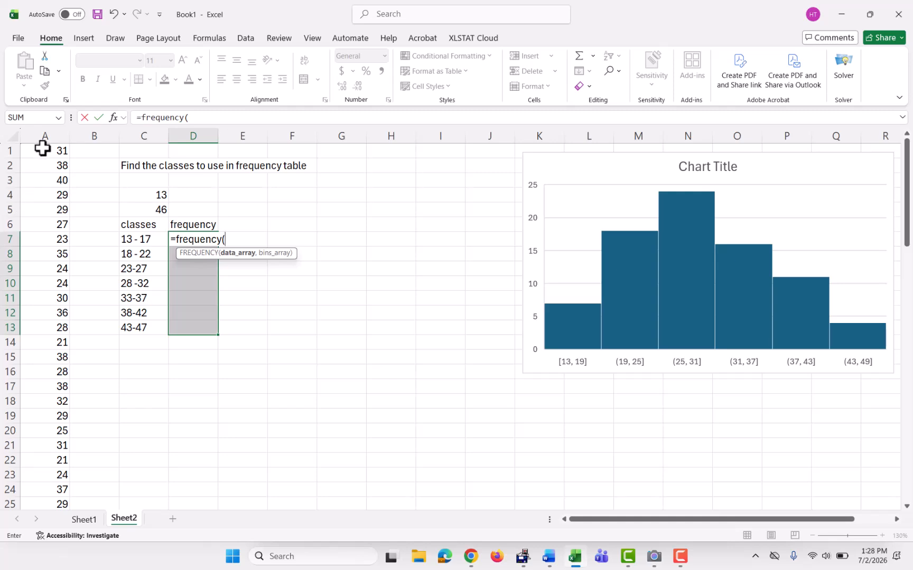
pyautogui.moveTo(42, 149); pyautogui.dragTo(41, 473)
pyautogui.scroll(19, 213, 425)
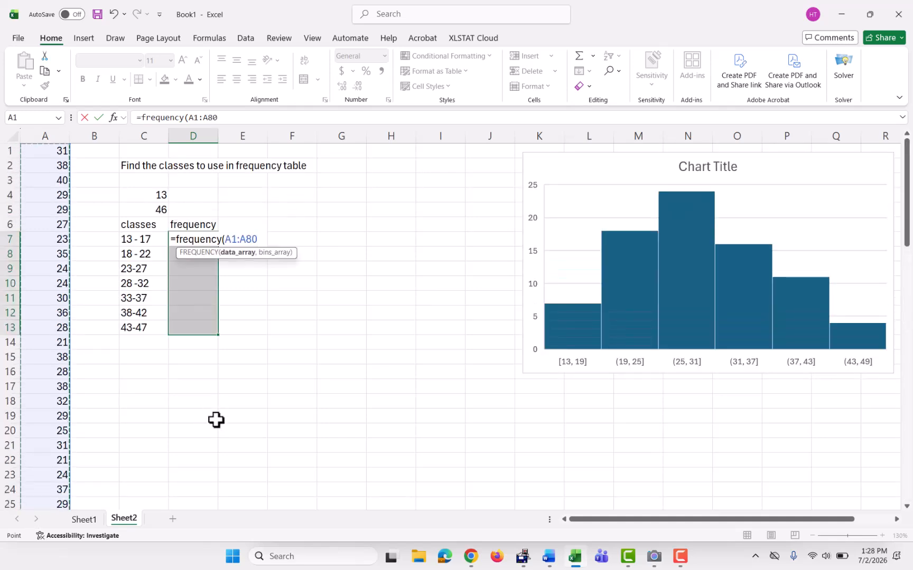
# - Complete the formula with the bins array {17,22,27,32,37,42,47} and enter it as an array formula in D7:D13
pyautogui.write(',')
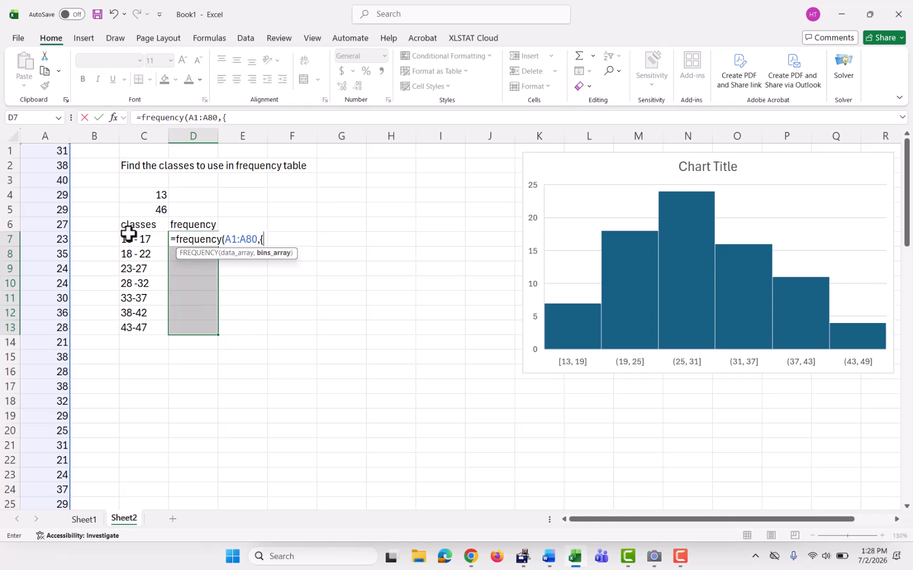
pyautogui.write('{17')
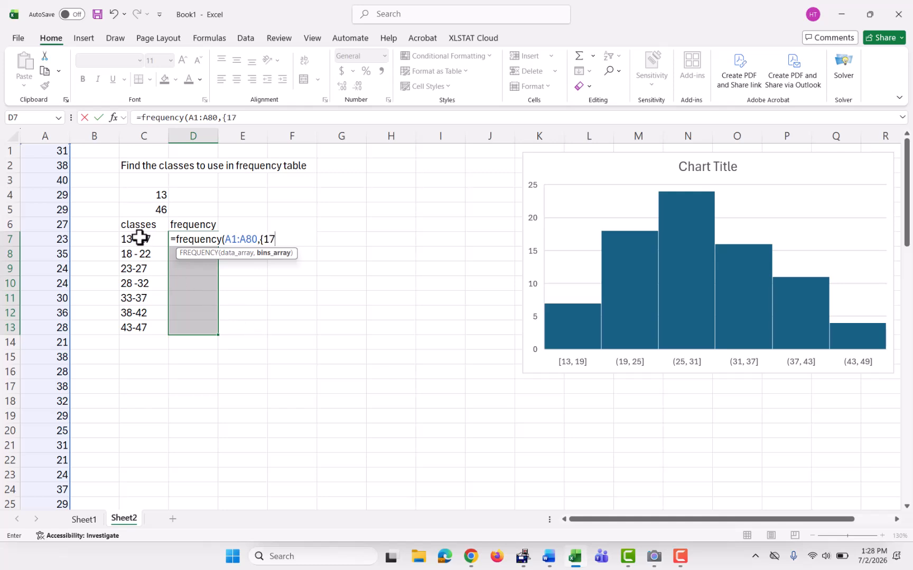
pyautogui.write(',22,27,32,')
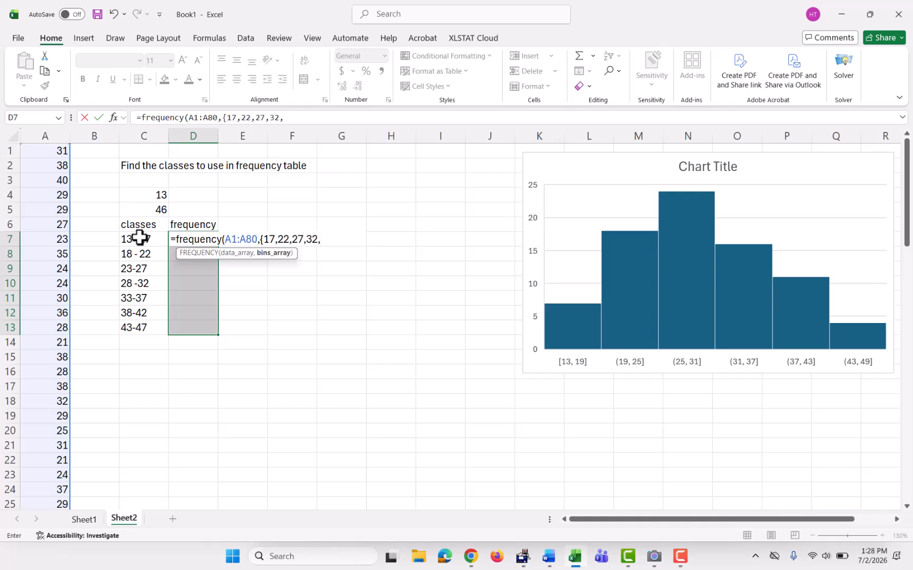
pyautogui.write('37,42,47}')
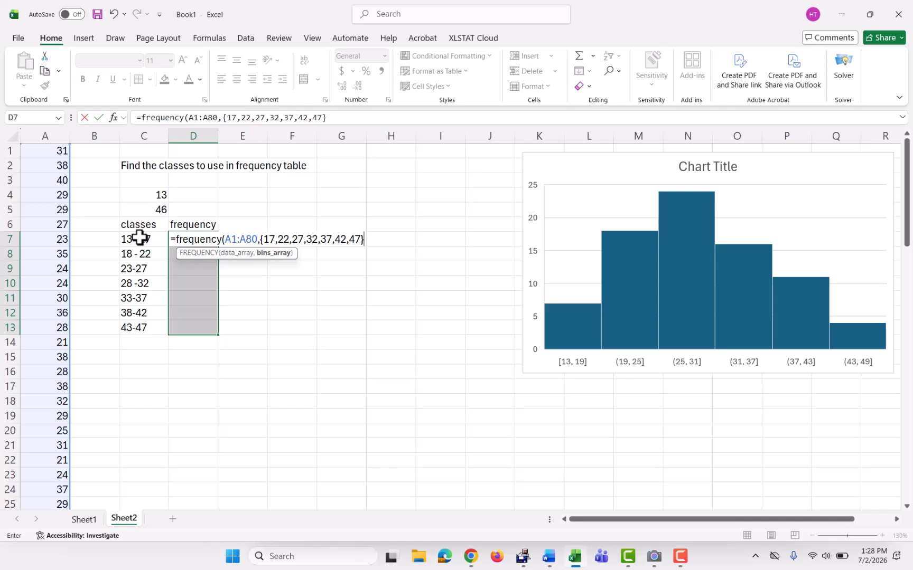
pyautogui.write(')')
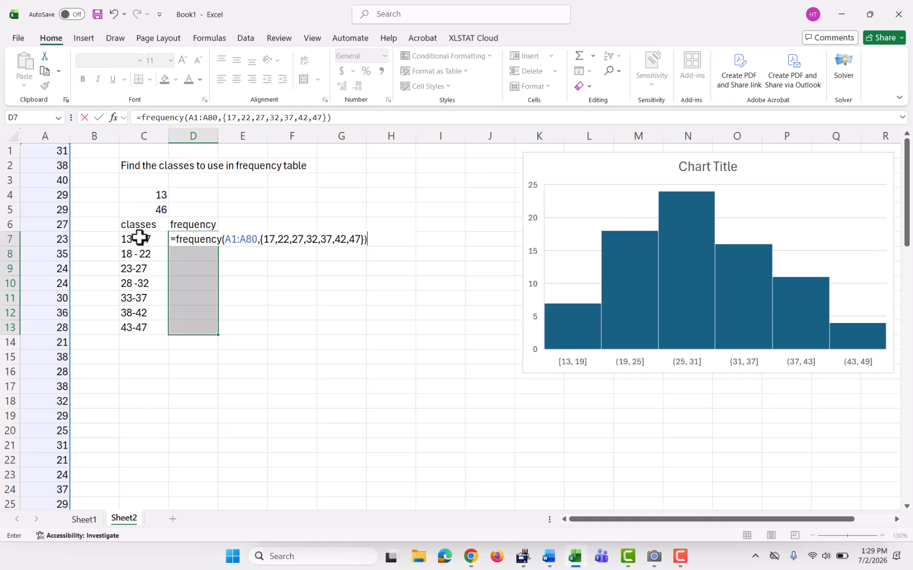
pyautogui.hotkey('ctrl', 'shift', 'Return')
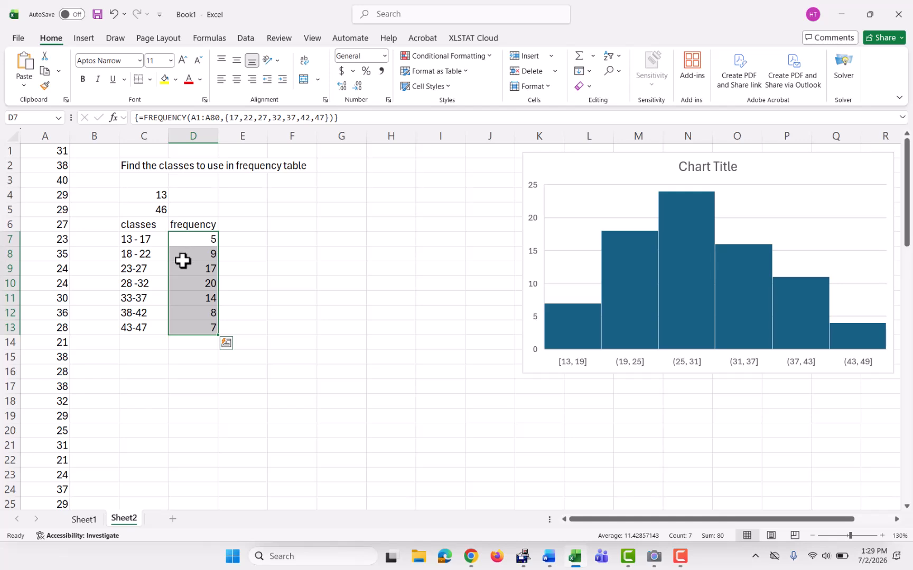
# - Check the array formula in several cells of the frequency column, including D9, D12 and D7
pyautogui.click(197, 272)
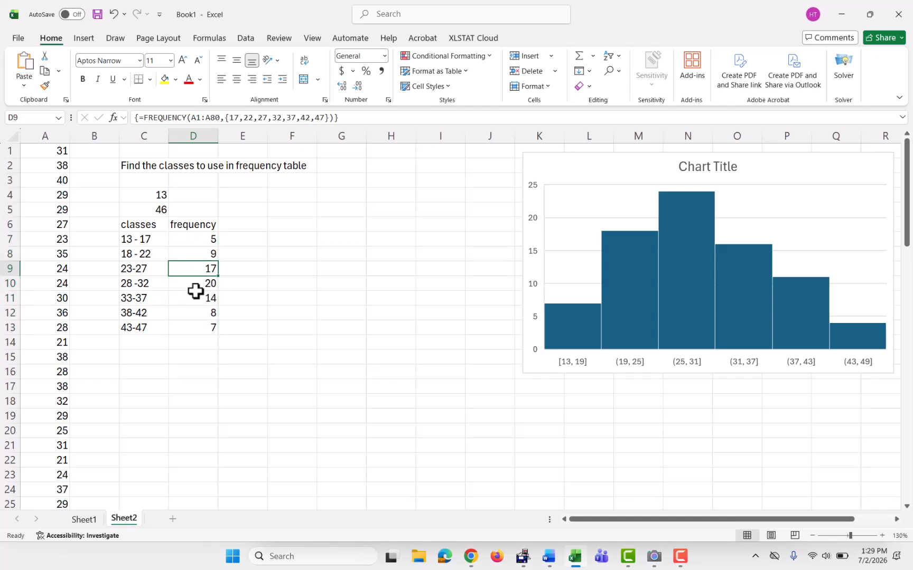
pyautogui.click(196, 295)
pyautogui.click(201, 312)
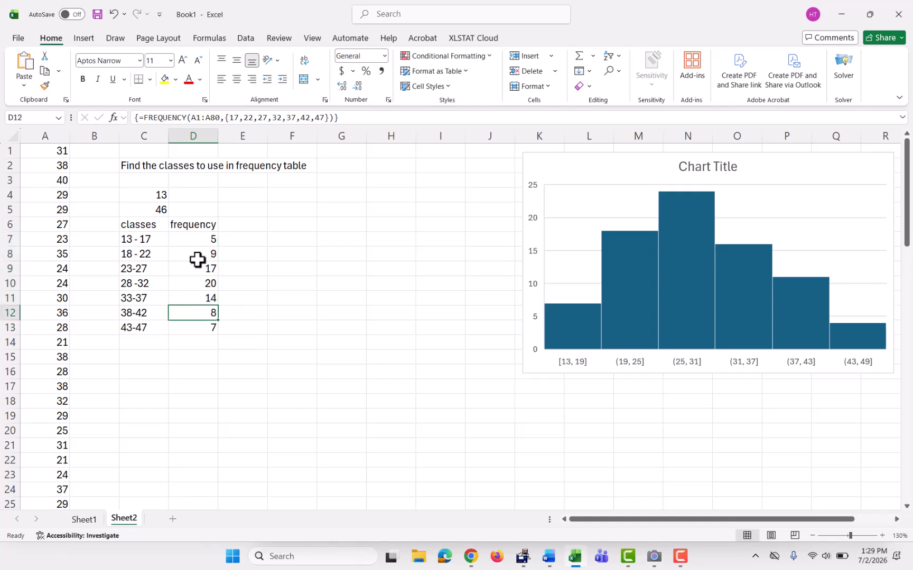
pyautogui.click(193, 239)
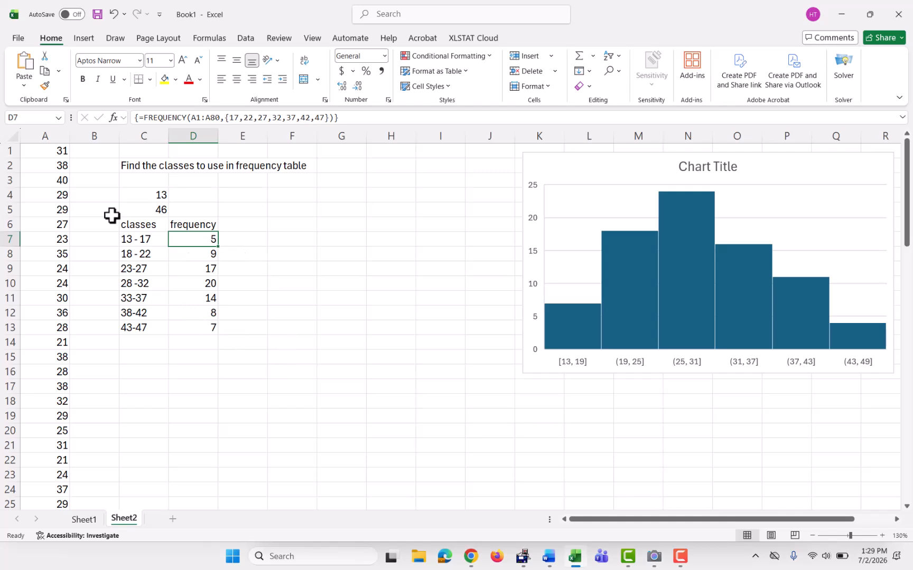
# - Sort the raw data in column A from smallest to largest
pyautogui.click(40, 133)
pyautogui.rightClick(41, 135)
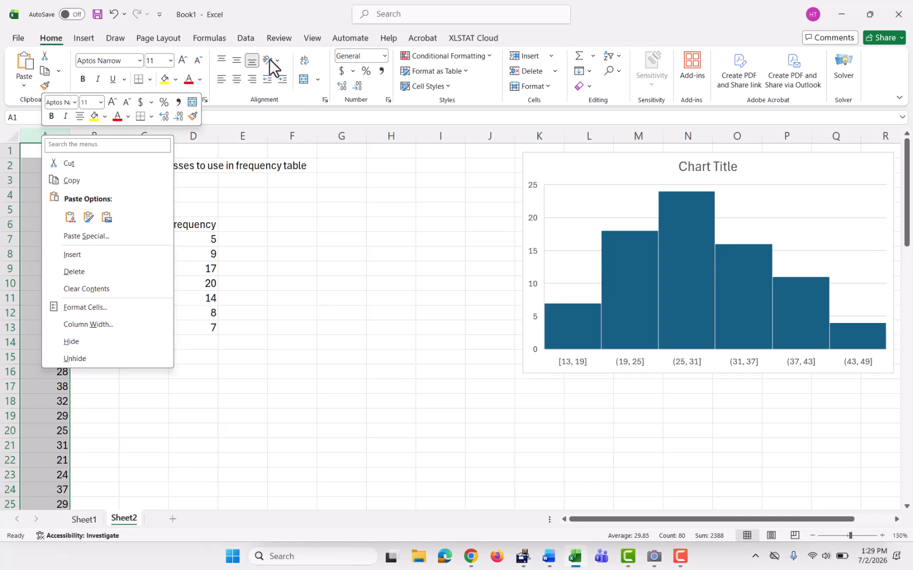
pyautogui.click(250, 38)
pyautogui.click(467, 60)
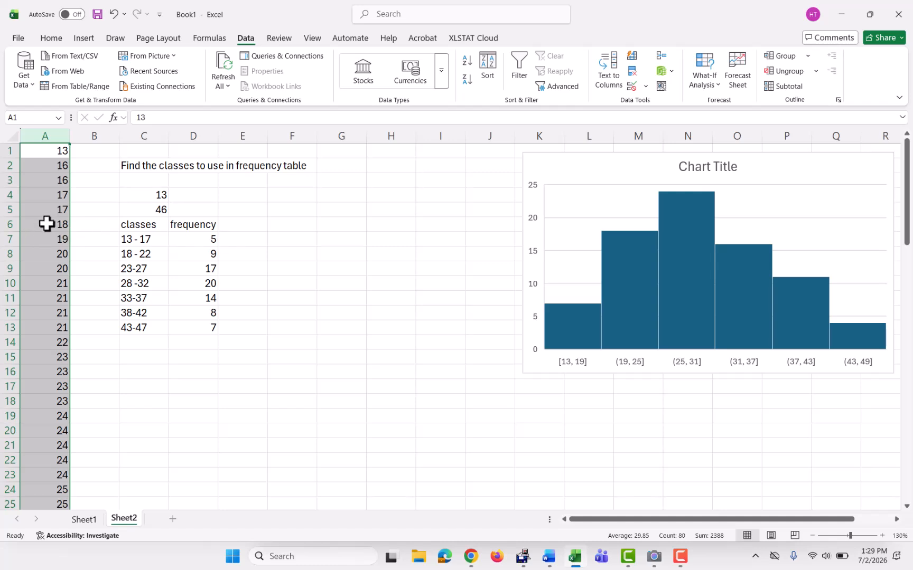
# - Check the frequency of the 18 - 22 class by counting the sorted values in A6:A14
pyautogui.moveTo(45, 224); pyautogui.dragTo(47, 341)
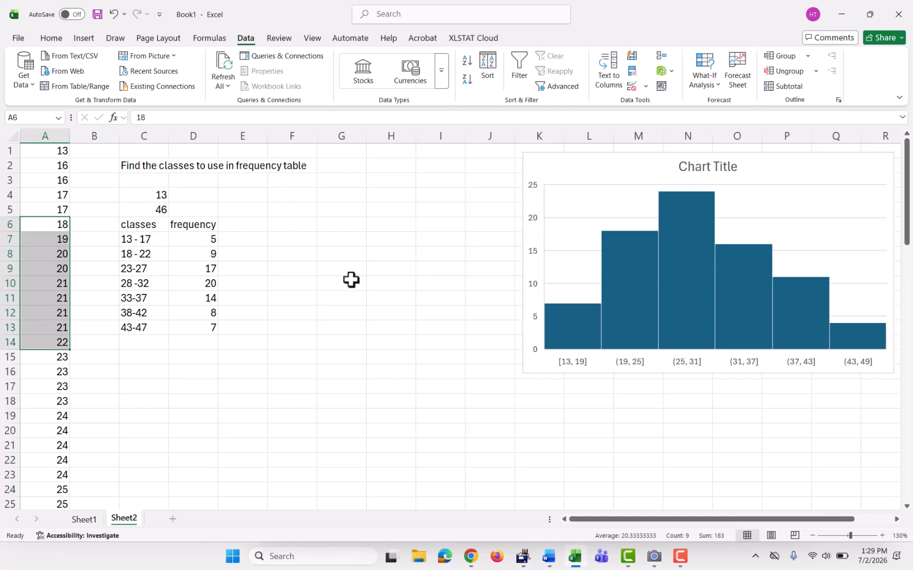
pyautogui.click(197, 270)
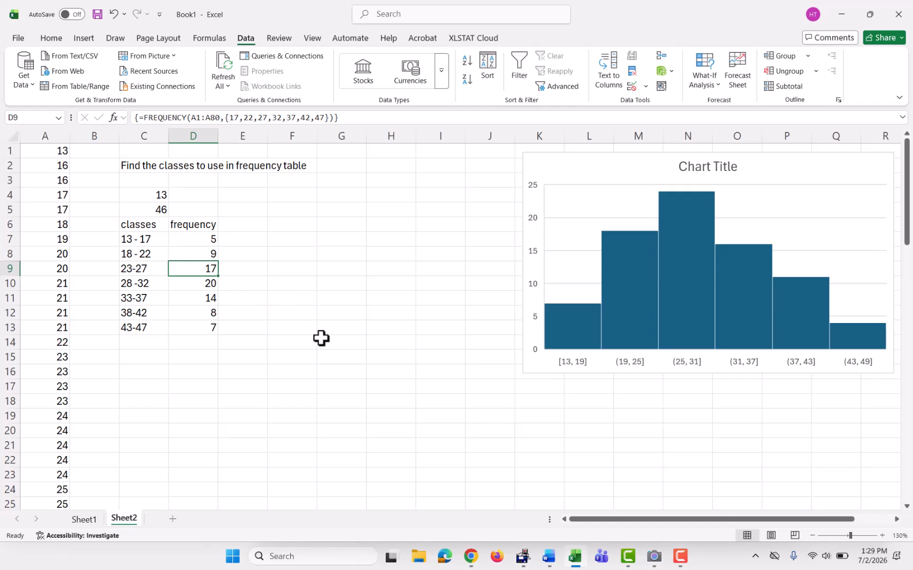
pyautogui.click(206, 400)
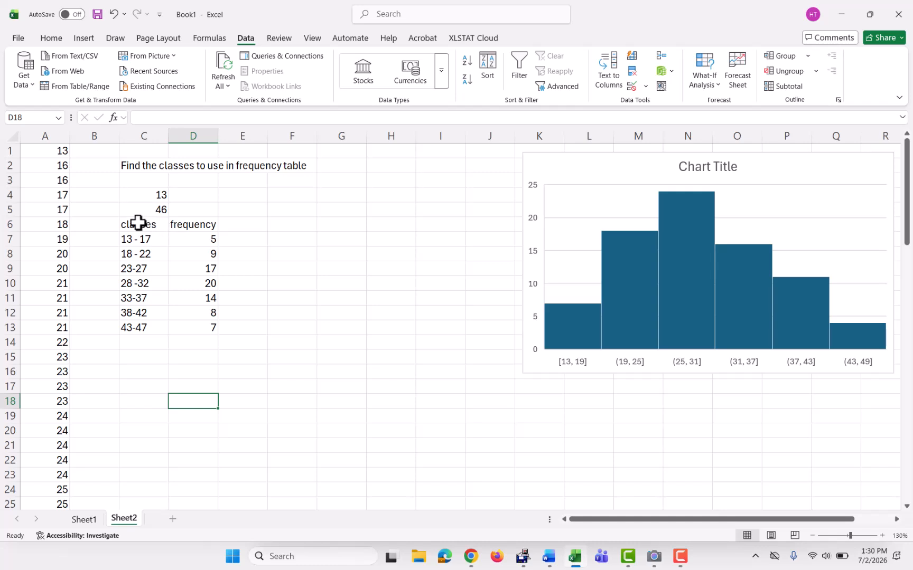
# - Insert a 2-D clustered column chart from the frequency table C6:D13 and move it slightly lower on the sheet
pyautogui.moveTo(136, 222); pyautogui.dragTo(210, 327)
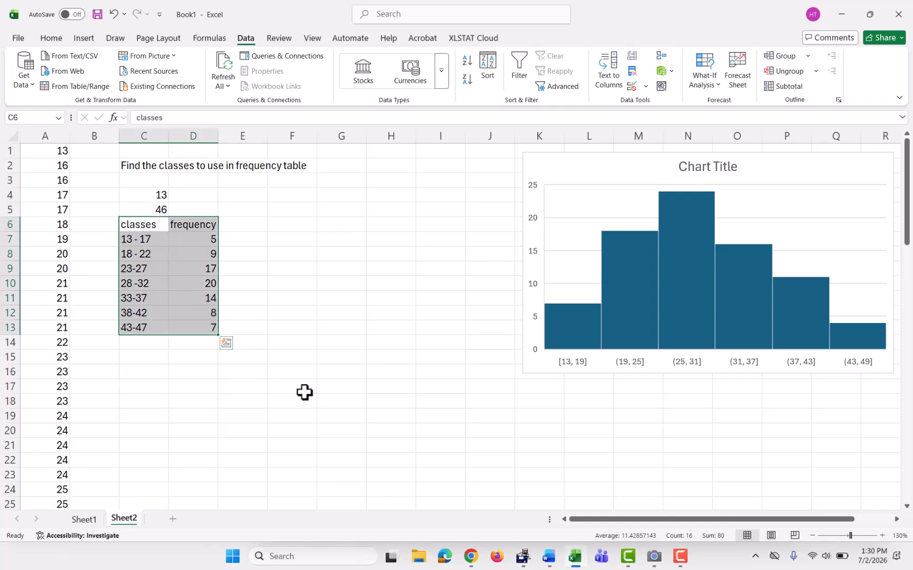
pyautogui.click(91, 522)
pyautogui.click(119, 519)
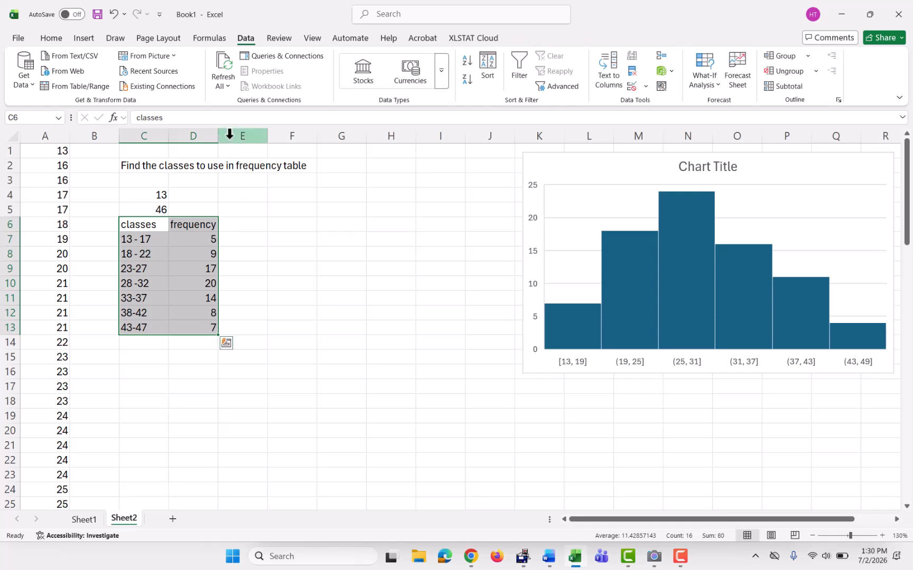
pyautogui.click(85, 38)
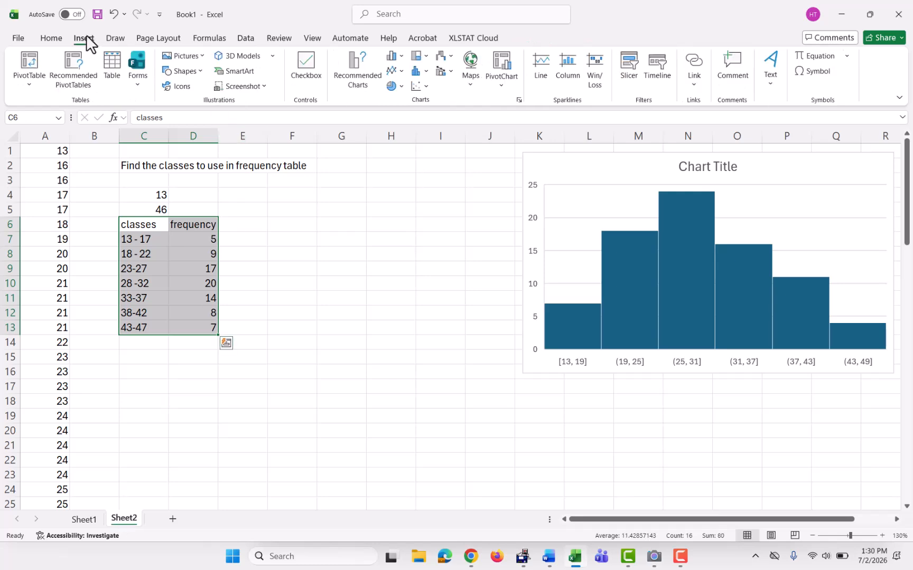
pyautogui.click(399, 55)
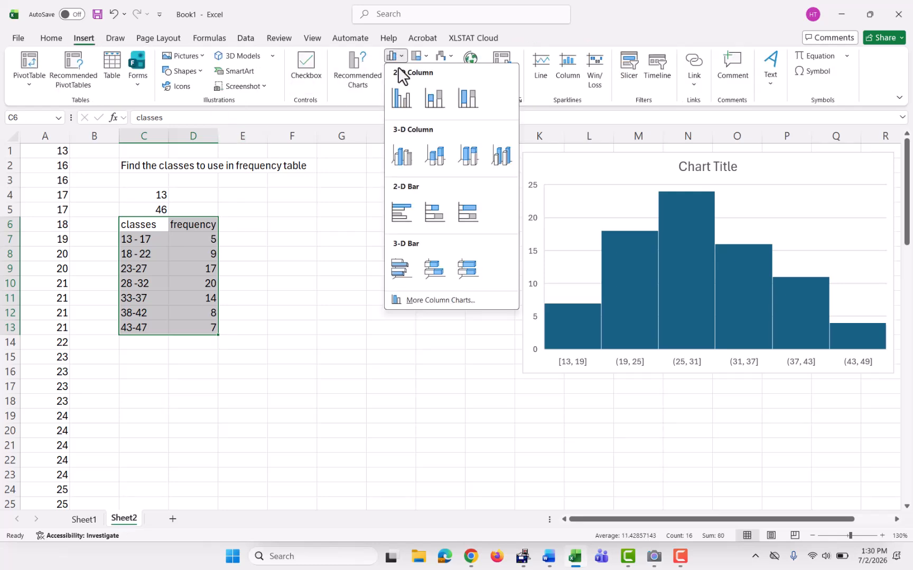
pyautogui.click(400, 98)
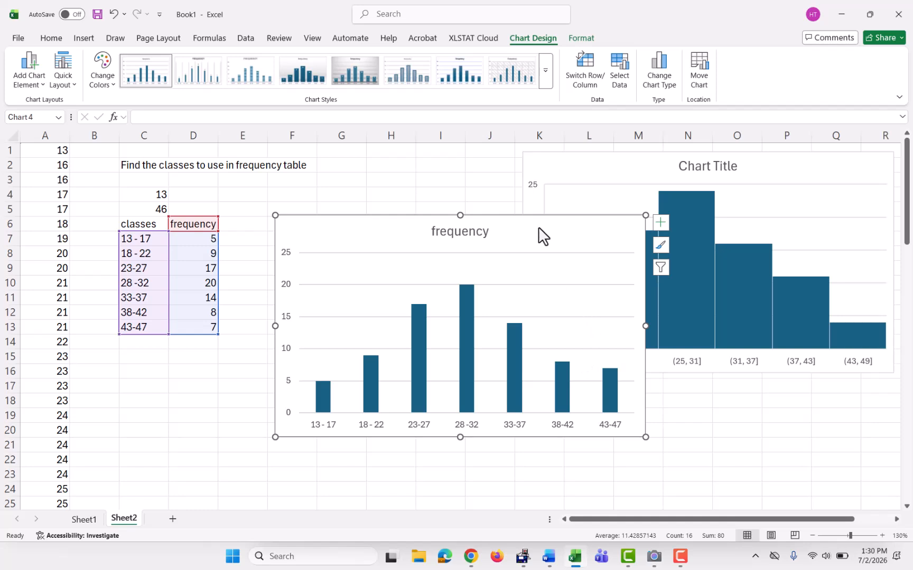
pyautogui.moveTo(537, 238); pyautogui.dragTo(527, 265)
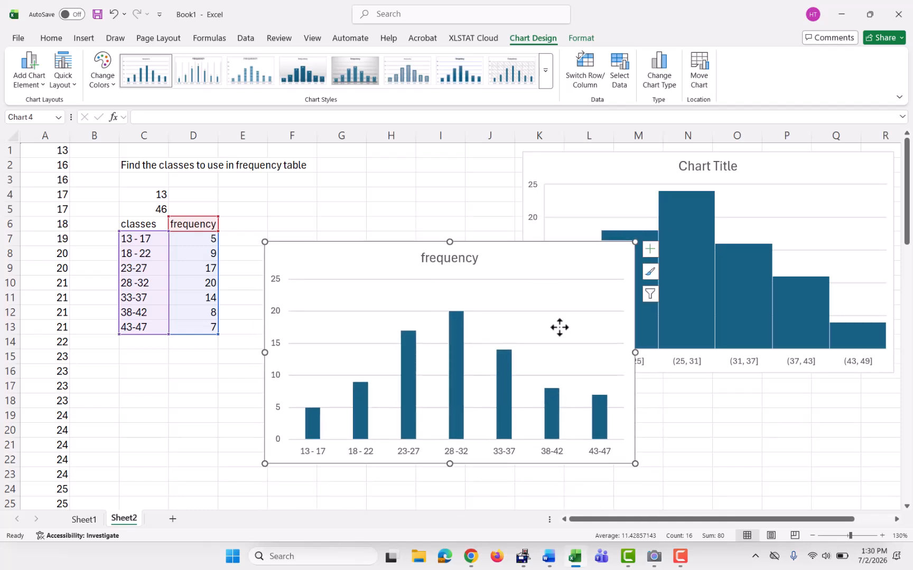
# - Reduce the gap width of the frequency chart's columns to the minimum so the bars touch like a histogram
pyautogui.rightClick(406, 383)
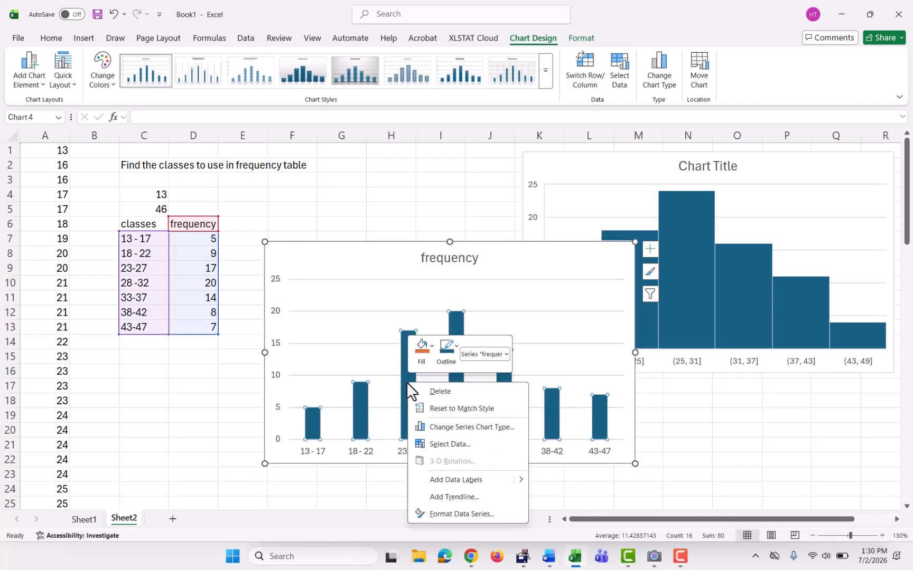
pyautogui.click(457, 513)
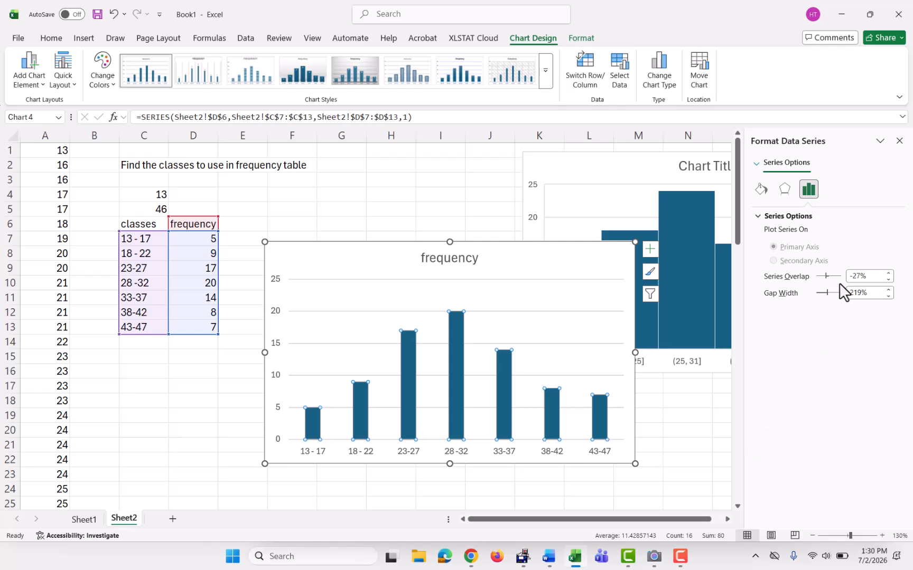
pyautogui.moveTo(830, 292); pyautogui.dragTo(792, 297)
pyautogui.click(899, 140)
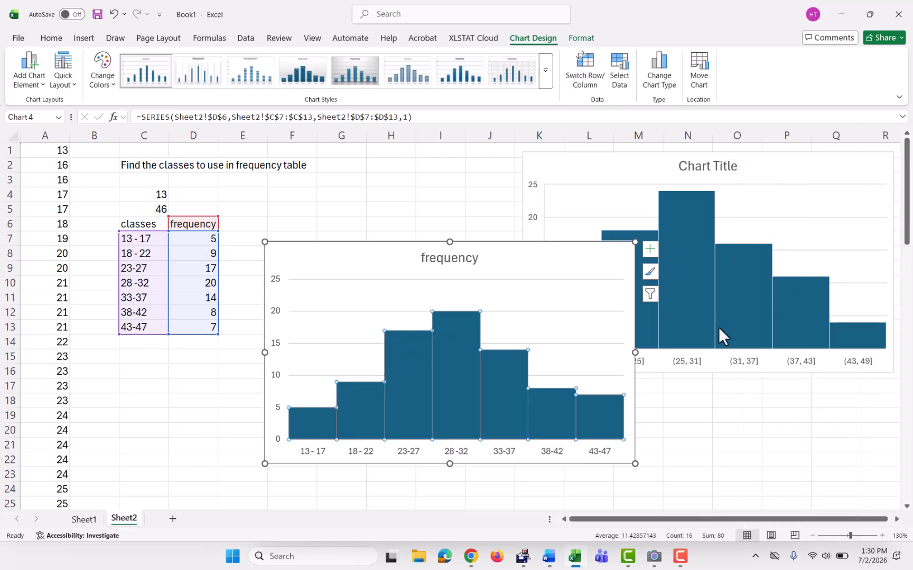
# - Move the frequency histogram up the sheet, next to the frequency table, for comparison with the histogram made from raw data
pyautogui.click(776, 202)
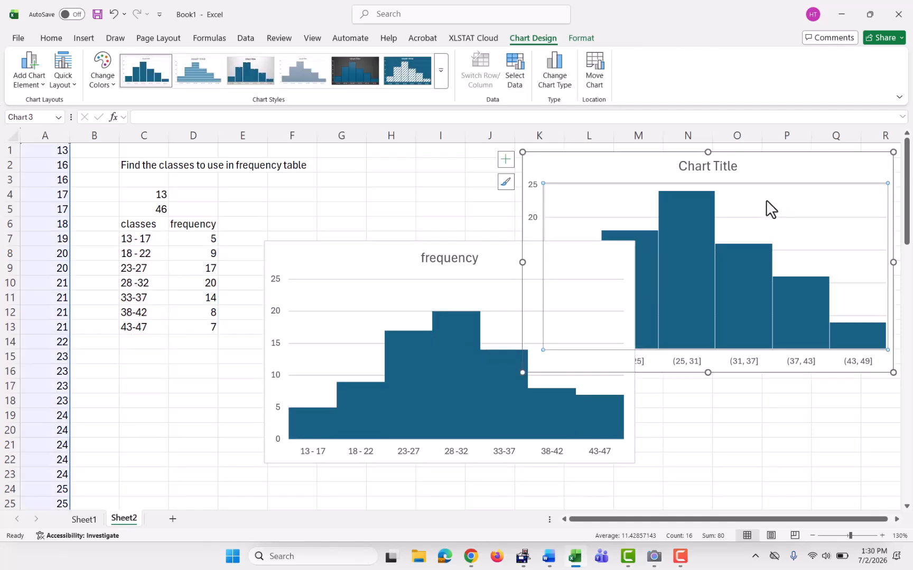
pyautogui.moveTo(379, 268); pyautogui.dragTo(377, 236)
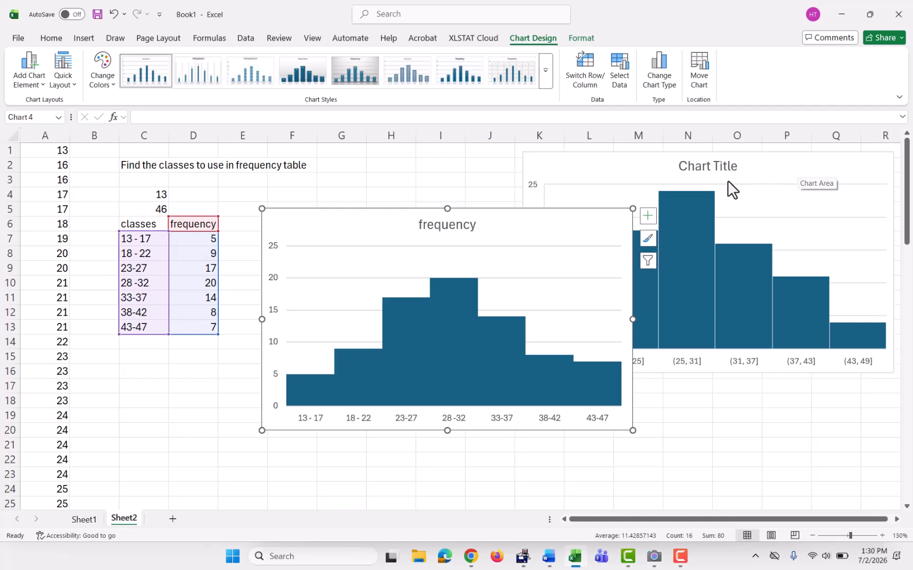
pyautogui.moveTo(550, 238)
pyautogui.mouseDown()
pyautogui.moveTo(544, 330)
pyautogui.moveTo(564, 247)
pyautogui.moveTo(550, 245)
pyautogui.mouseUp()
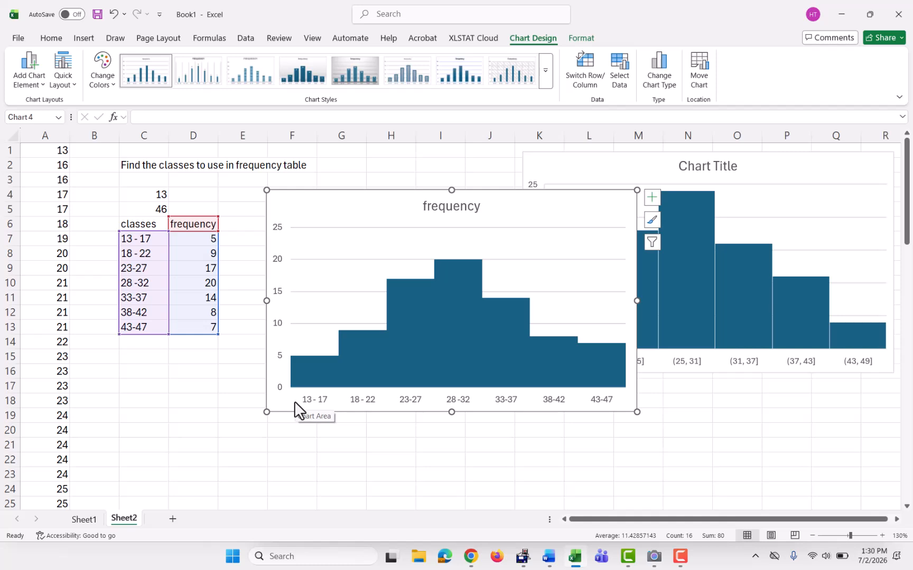
# - Spread the two histograms apart to compare their classes, and return the frequency histogram to the space beside the frequency table
pyautogui.click(791, 174)
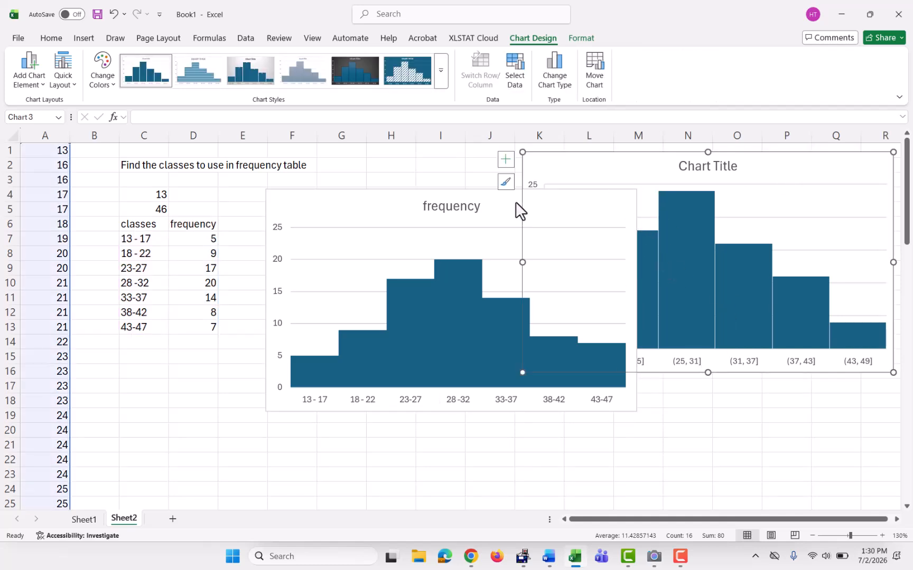
pyautogui.moveTo(399, 220); pyautogui.dragTo(249, 289)
pyautogui.moveTo(626, 179); pyautogui.dragTo(612, 191)
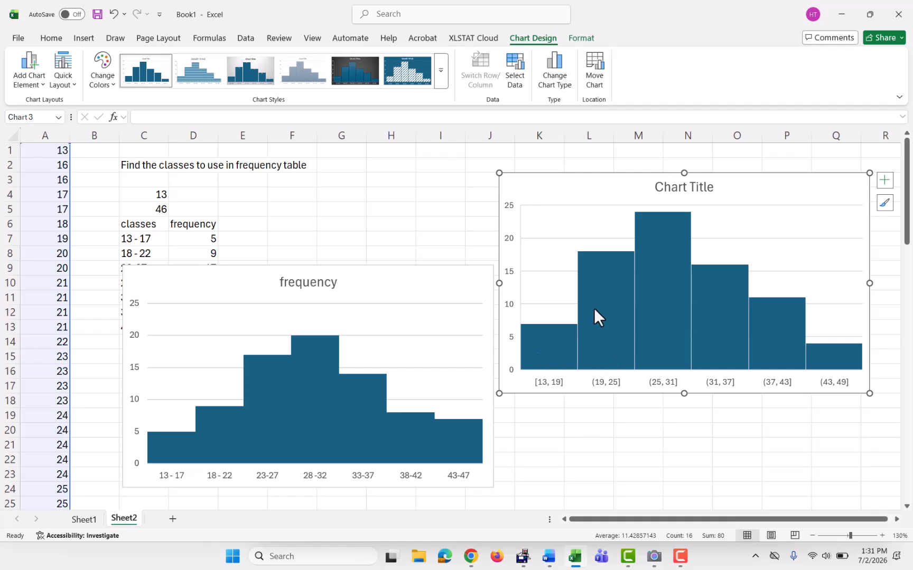
pyautogui.moveTo(594, 188); pyautogui.dragTo(611, 179)
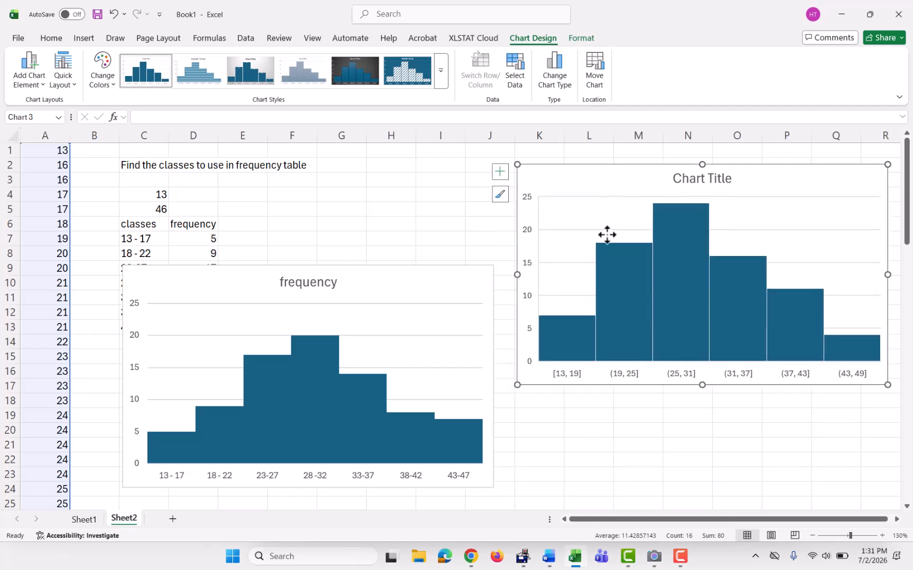
pyautogui.moveTo(378, 283); pyautogui.dragTo(565, 200)
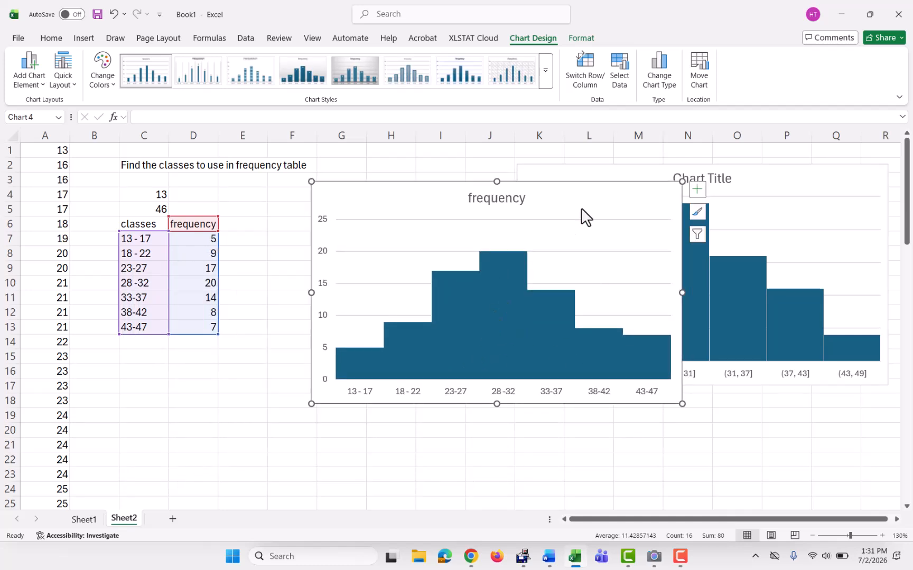
pyautogui.moveTo(569, 201); pyautogui.dragTo(527, 216)
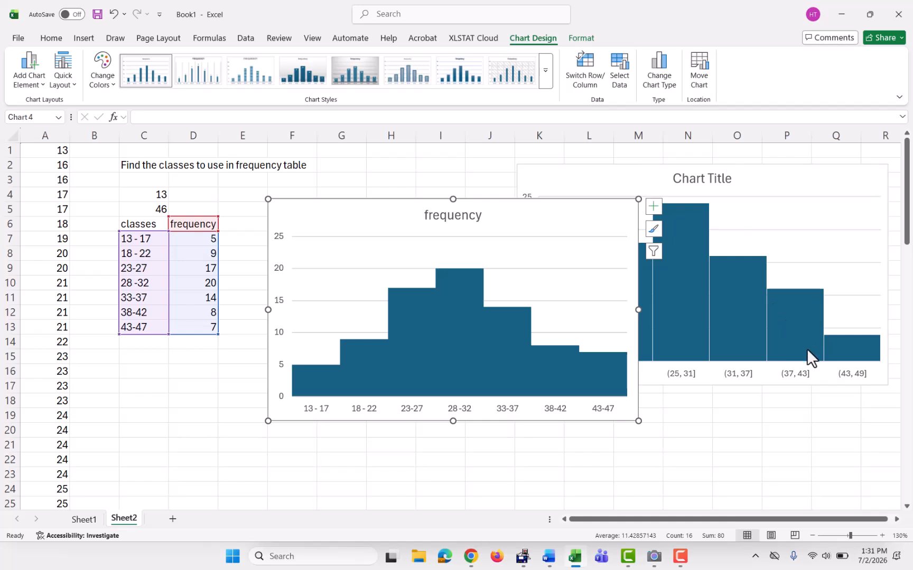
pyautogui.click(655, 562)
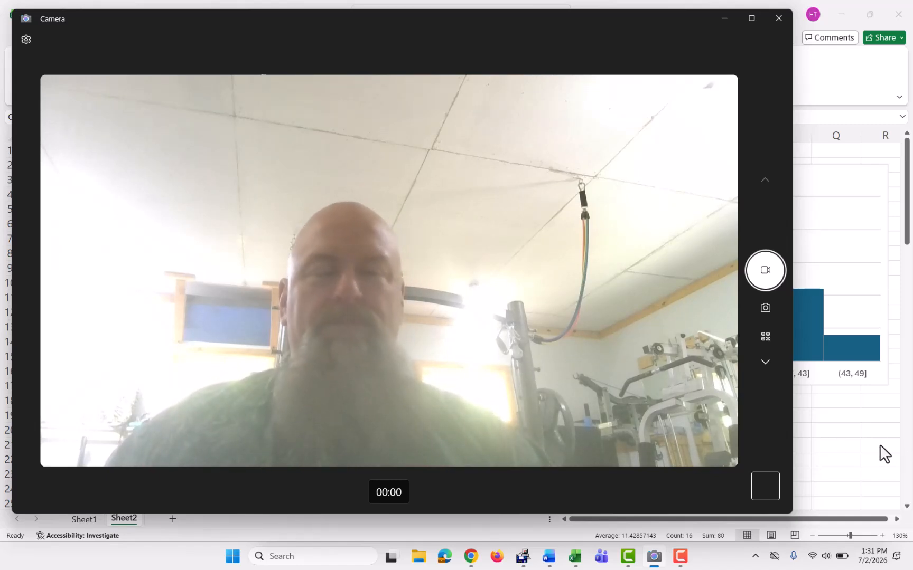
pyautogui.click(840, 462)
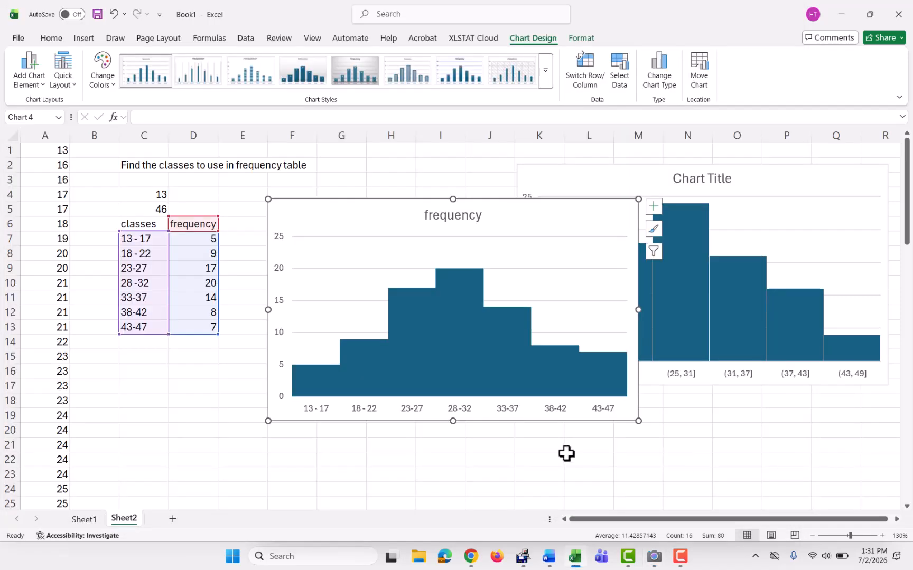